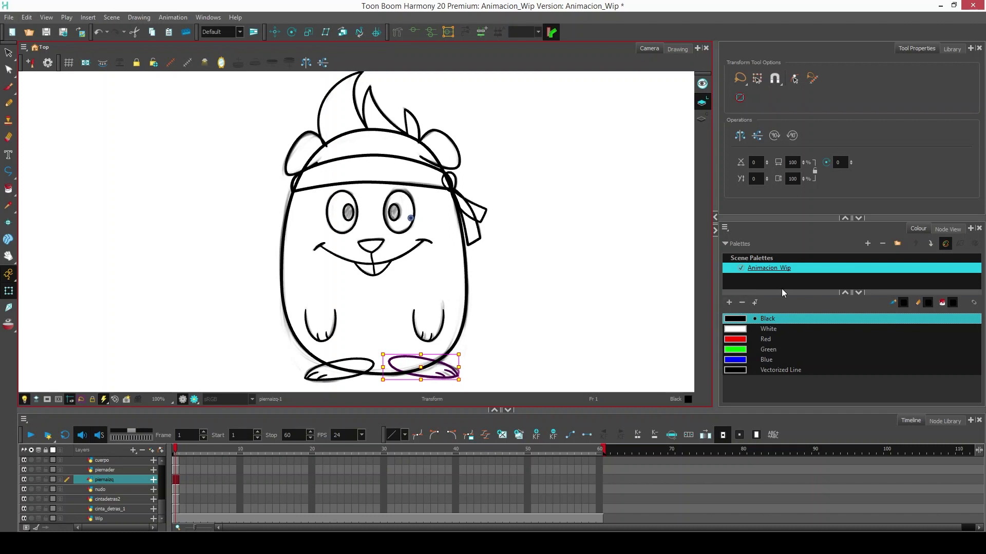
- Add a new colour named cuerpo to the Animacion_Wip palette
left_click(729, 303)
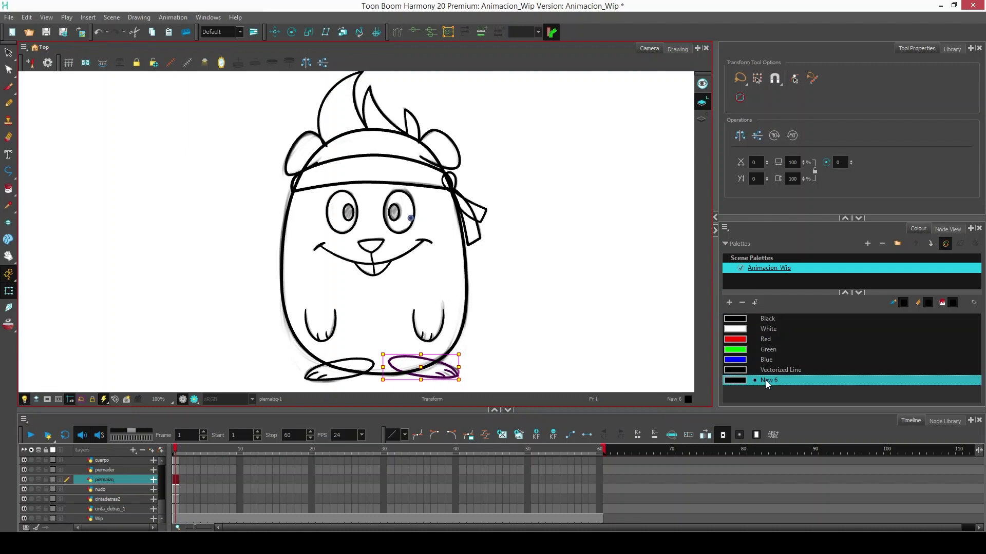
double_click(766, 379)
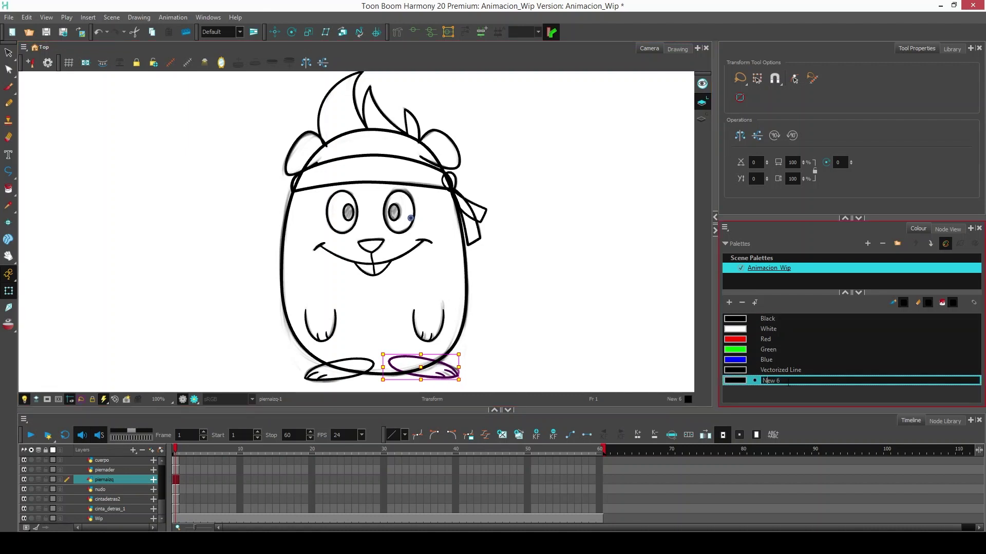
left_click_drag(788, 382, 718, 382)
type("cuerpo")
left_click(747, 399)
- Set the cuerpo swatch to a light beige with hue 28, saturation 22 and value 85
double_click(734, 381)
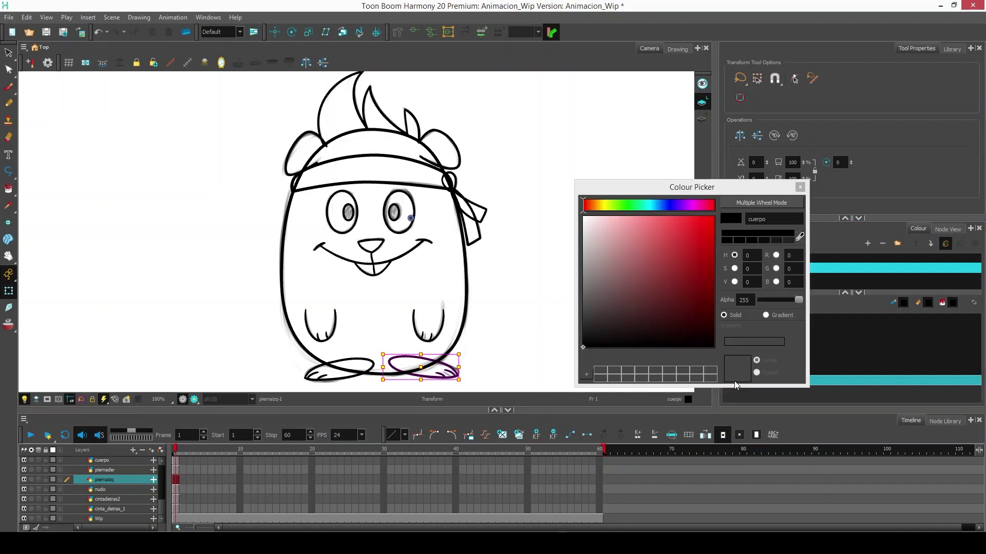
left_click(735, 256)
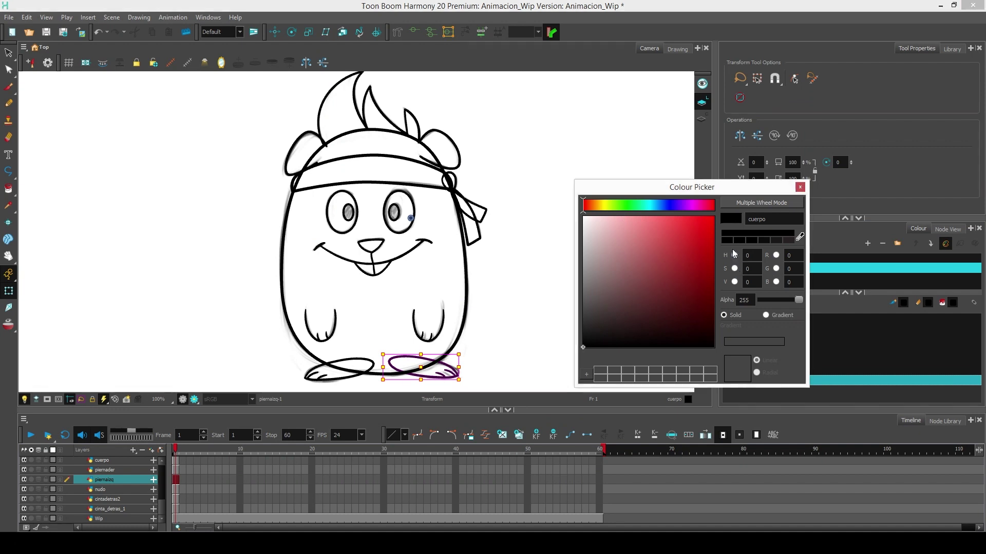
mouse_move(595, 206)
left_mouse_down()
mouse_move(703, 208)
mouse_move(595, 211)
left_mouse_up()
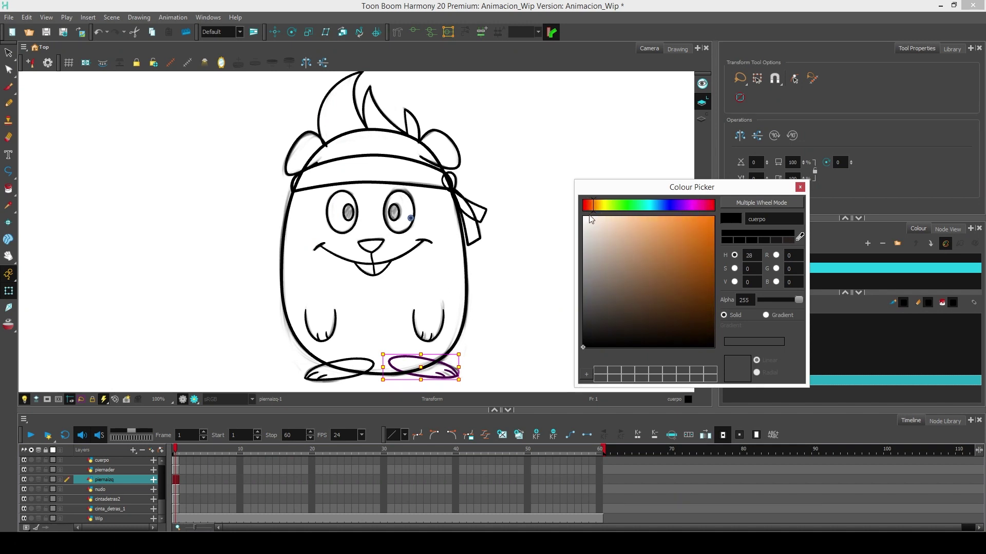
left_click(612, 237)
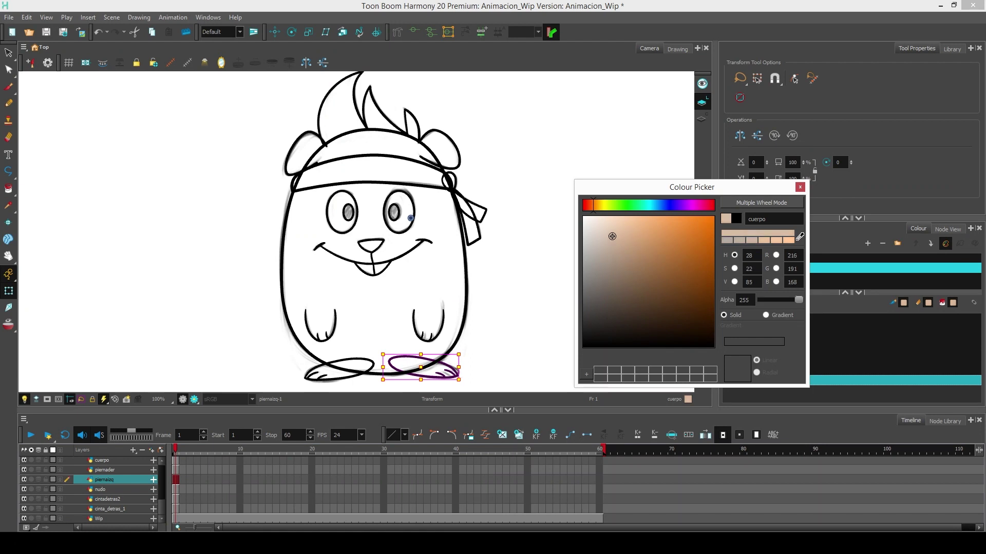
left_click(799, 188)
- Fill the body and both feet on the cuerpo, piernader and piernaizq layers with the cuerpo colour
left_click(8, 189)
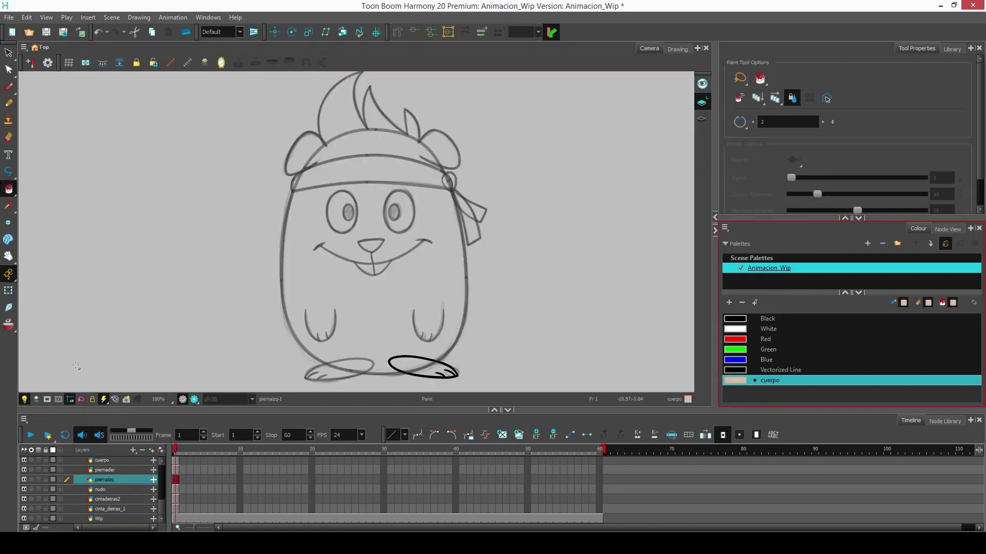
left_click(119, 461)
left_click(343, 291)
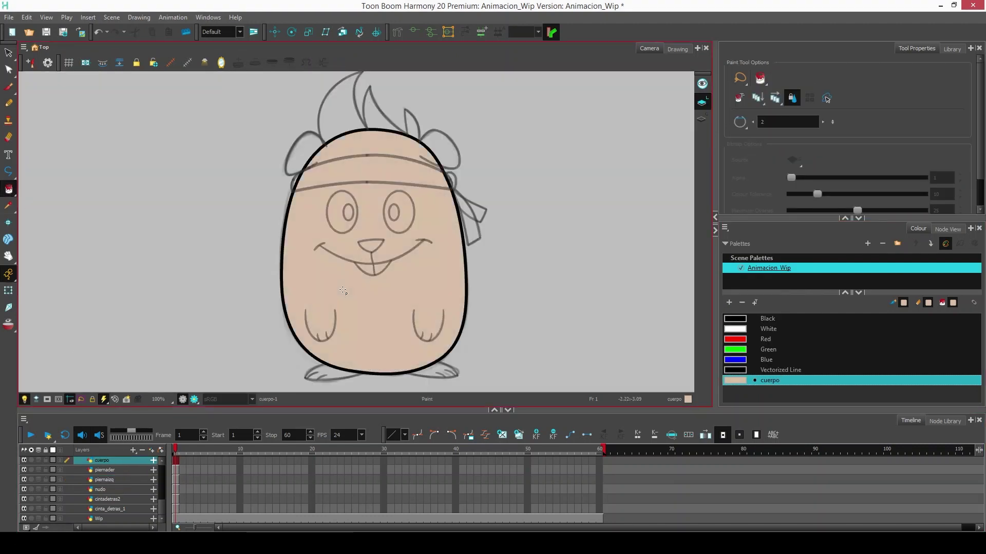
left_click(122, 469)
left_click(364, 369)
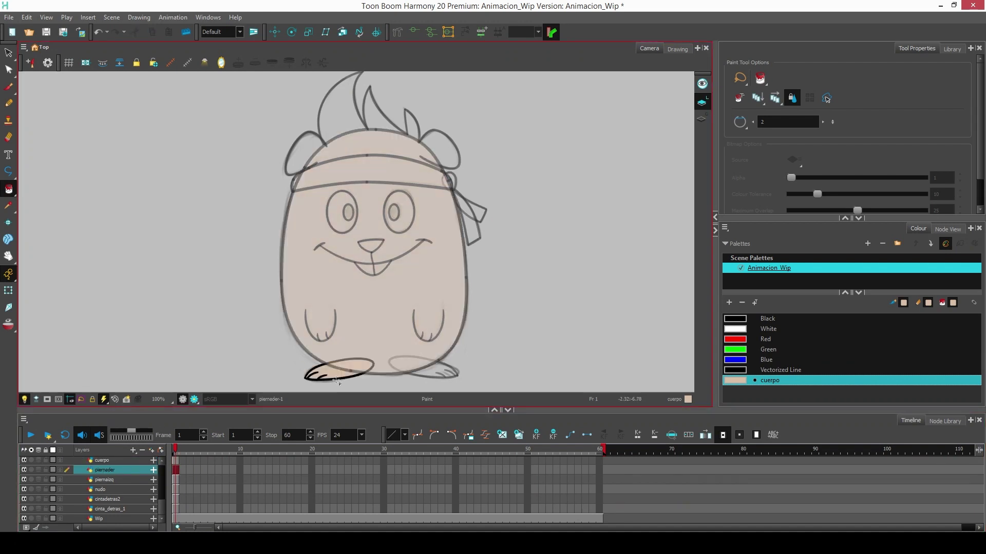
left_click(113, 479)
left_click(415, 366)
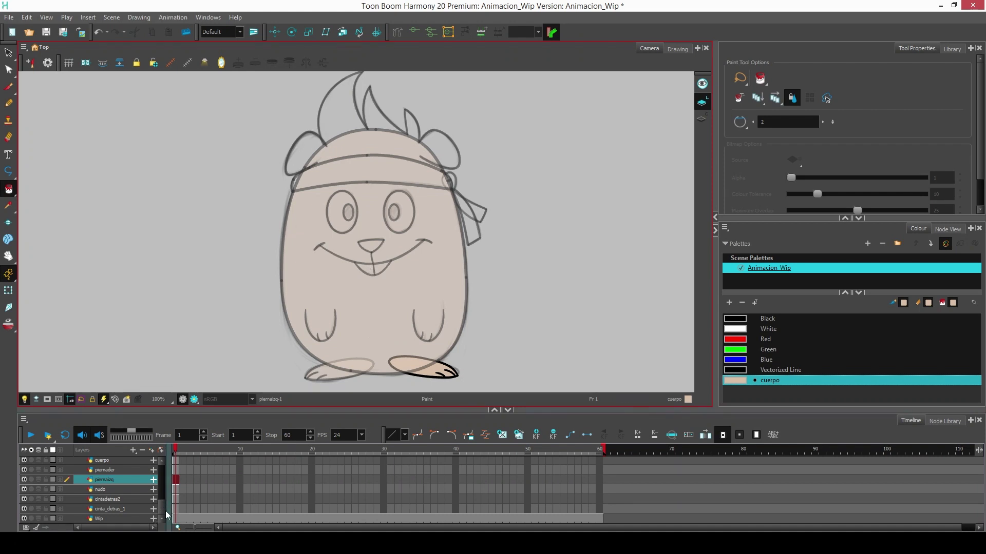
- Close the open base of the ear on the orejader layer with an invisible stroke between its two line ends
left_click_drag(165, 511, 164, 486)
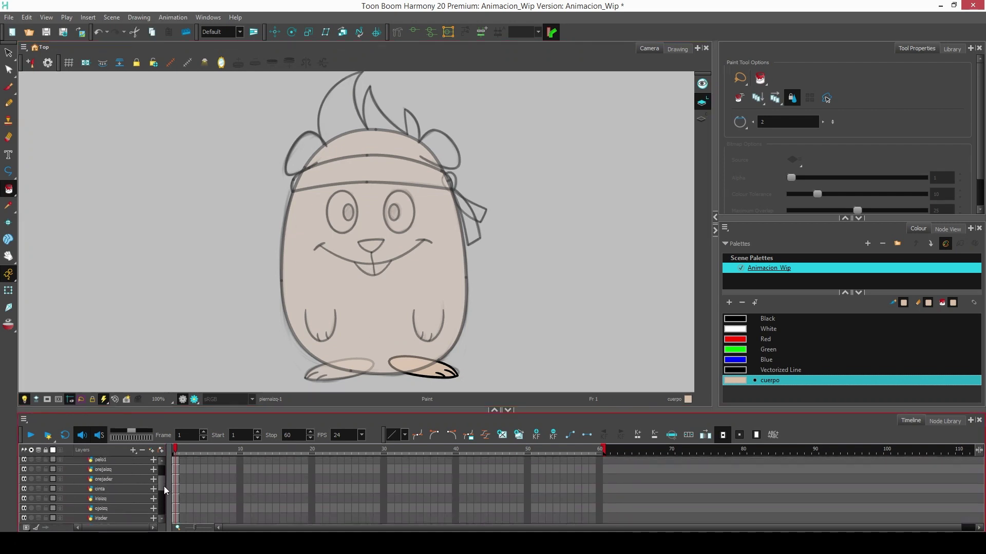
left_click(128, 469)
left_click(125, 479)
scroll(305, 119, "up", 2)
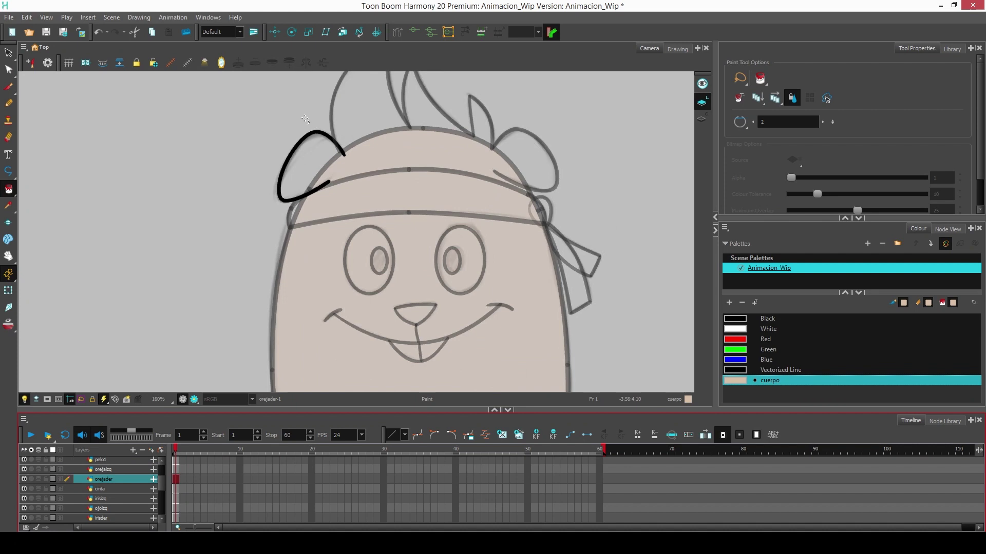
scroll(311, 131, "up", 3)
left_click_drag(361, 192, 355, 225)
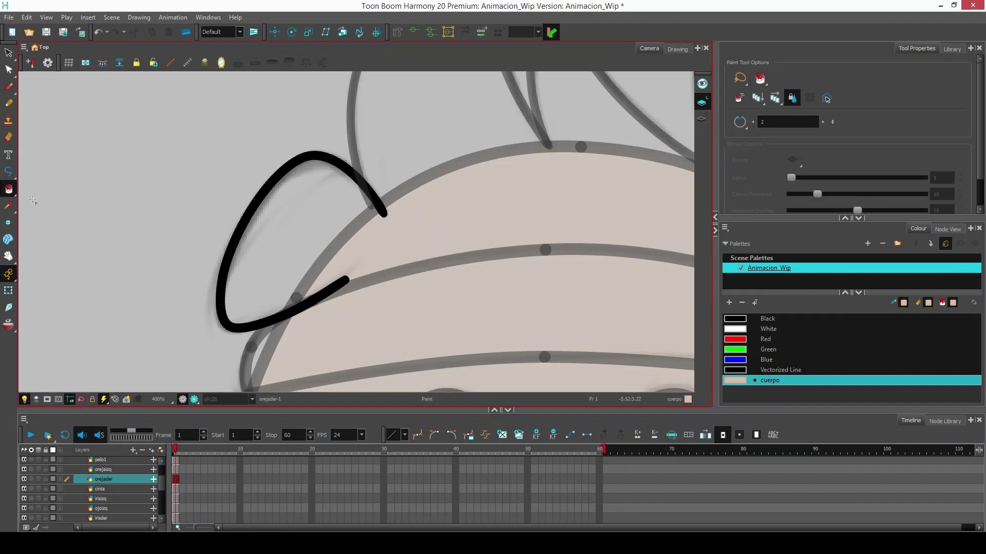
left_click_drag(9, 188, 60, 243)
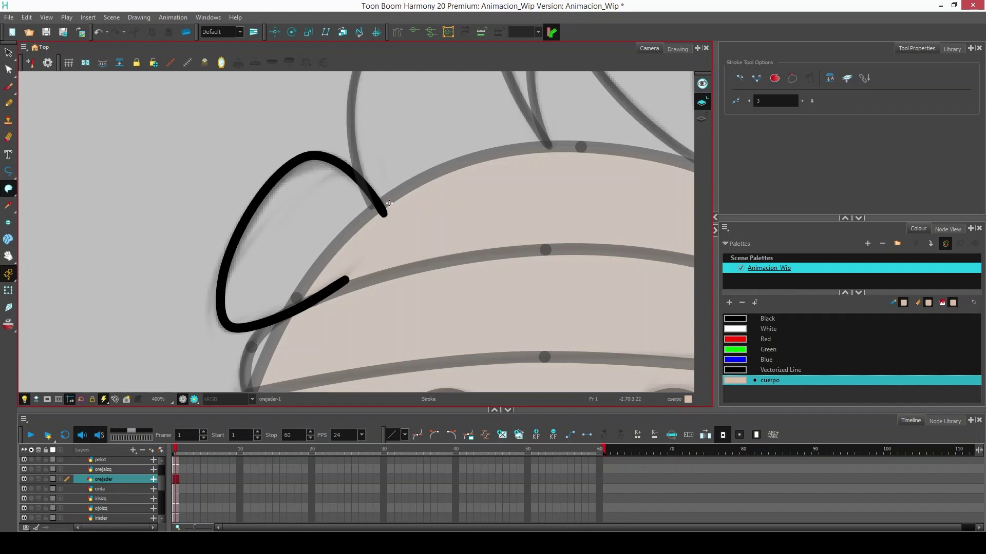
left_click_drag(384, 207, 333, 300)
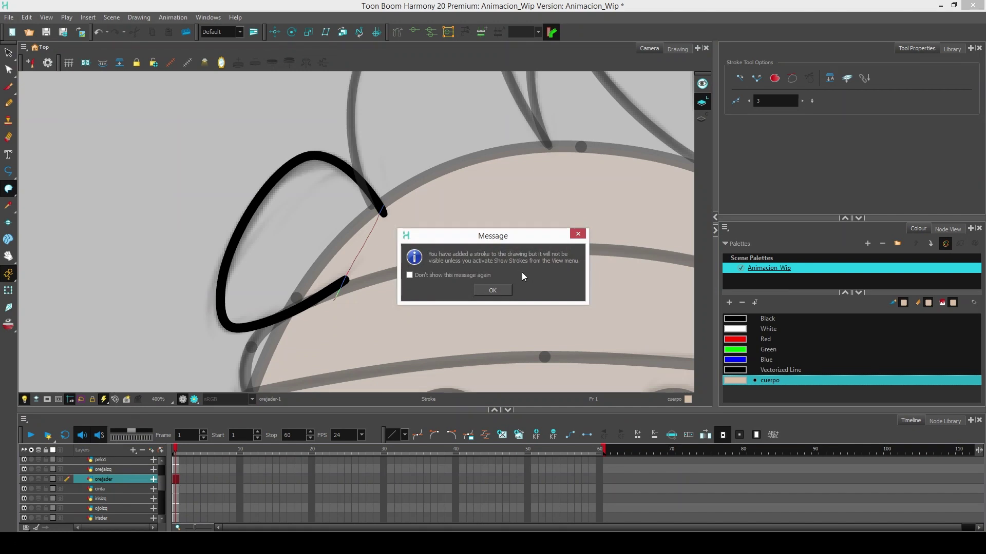
left_click(492, 290)
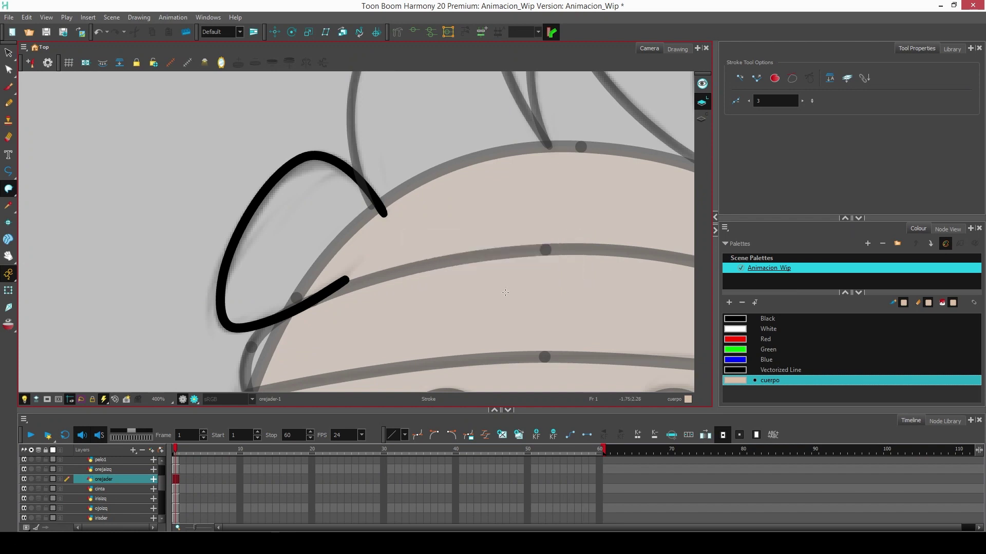
- Show the invisible strokes and fill the orejader ear with the cuerpo colour
key("d")
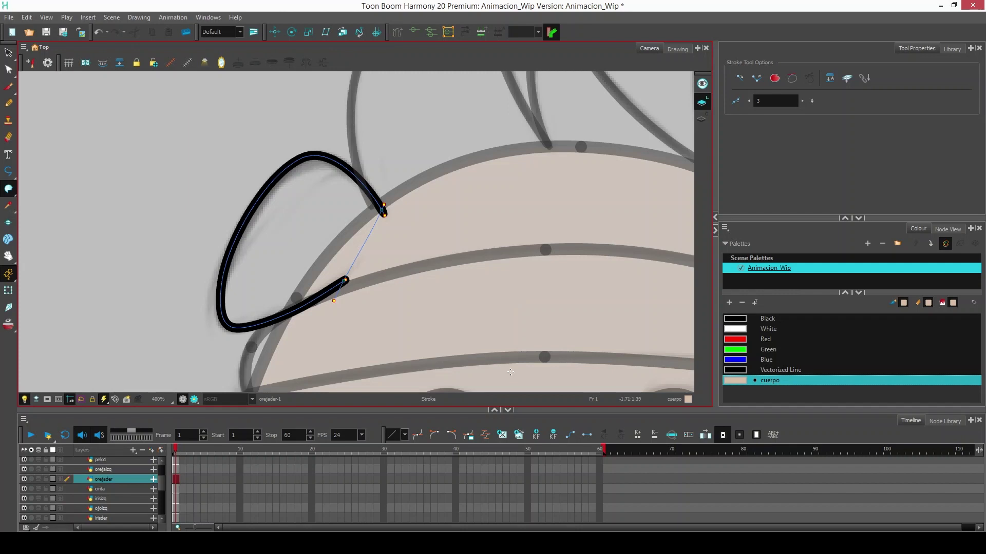
left_click_drag(8, 189, 41, 191)
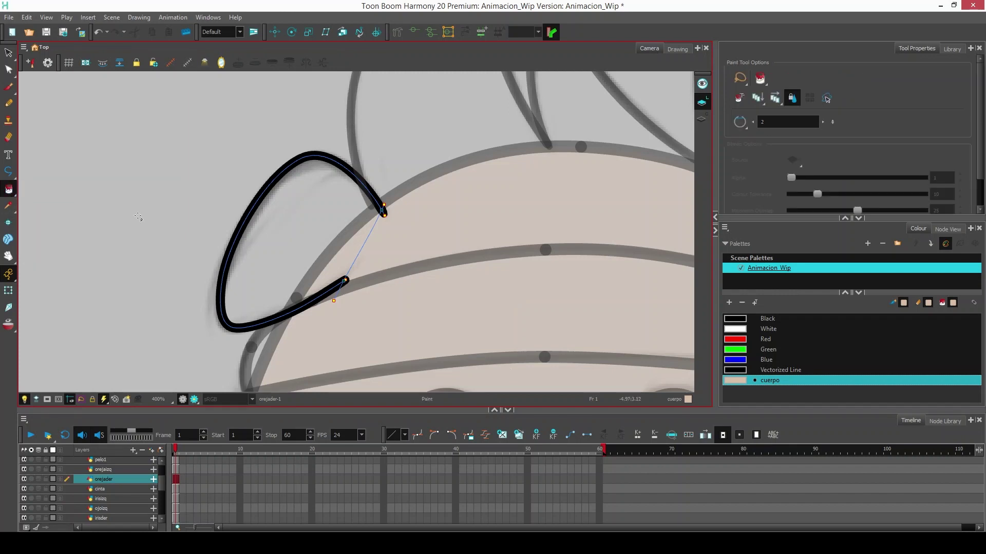
left_click(326, 257)
- Close the base of the orejaizq ear with an invisible stroke and fill it with the cuerpo colour
mouse_move(596, 292)
left_mouse_down()
mouse_move(417, 271)
mouse_move(449, 282)
left_mouse_up()
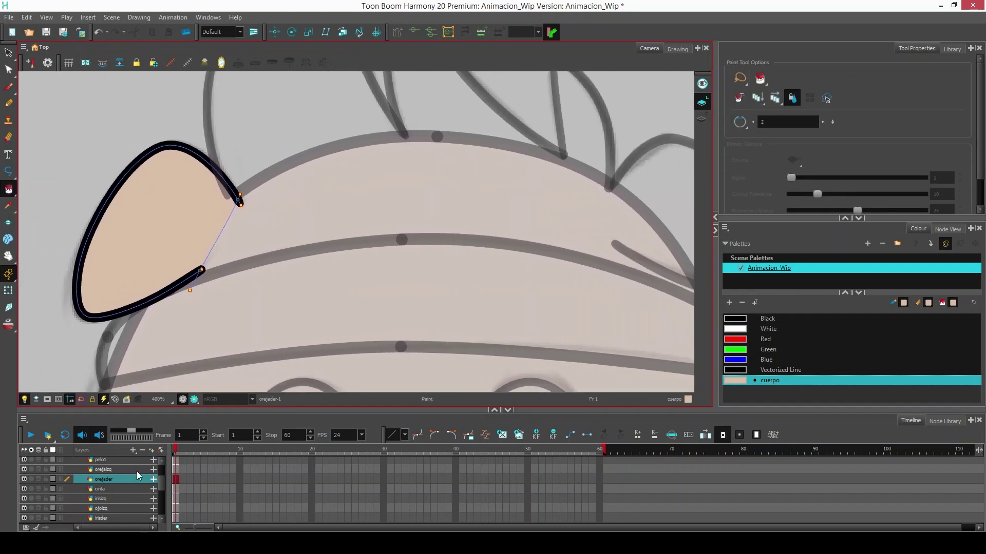
left_click(125, 471)
left_click_drag(543, 255, 329, 294)
left_click_drag(9, 189, 46, 229)
left_click_drag(398, 227, 400, 286)
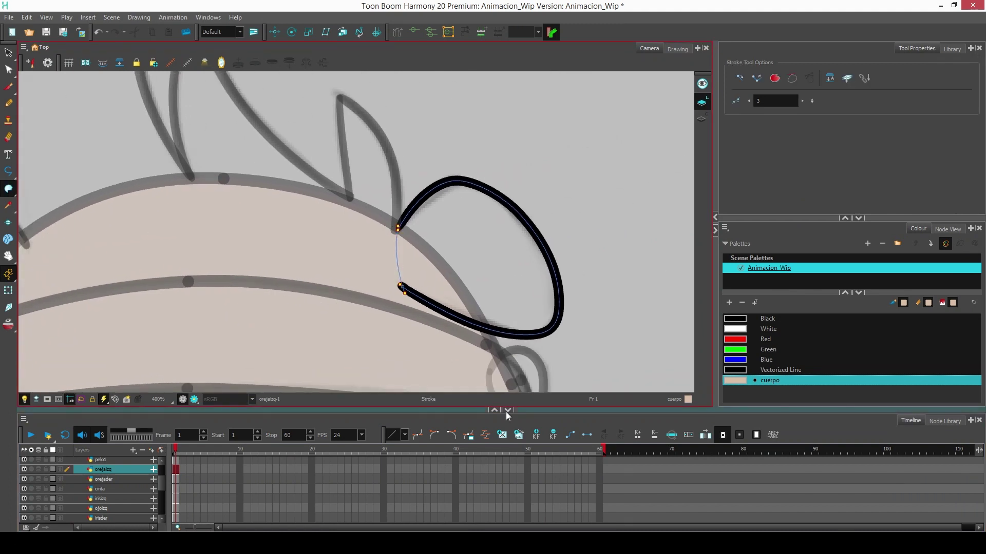
mouse_move(9, 189)
left_mouse_down()
mouse_move(36, 201)
mouse_move(36, 191)
left_mouse_up()
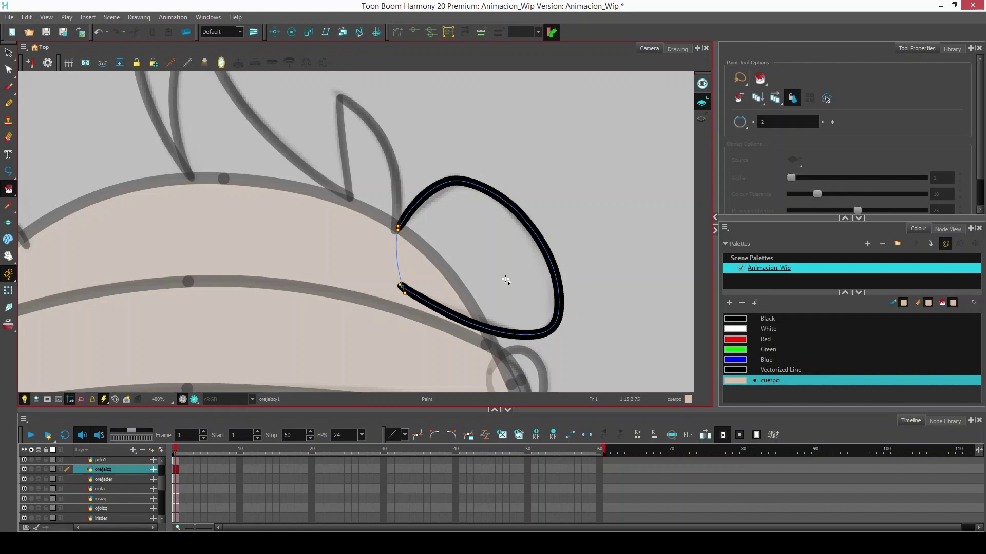
left_click(502, 288)
- Close the base of the large hair tuft on pelo1 with a curved invisible stroke and fill it with cuerpo
left_click_drag(190, 234, 452, 291)
key("shift+t")
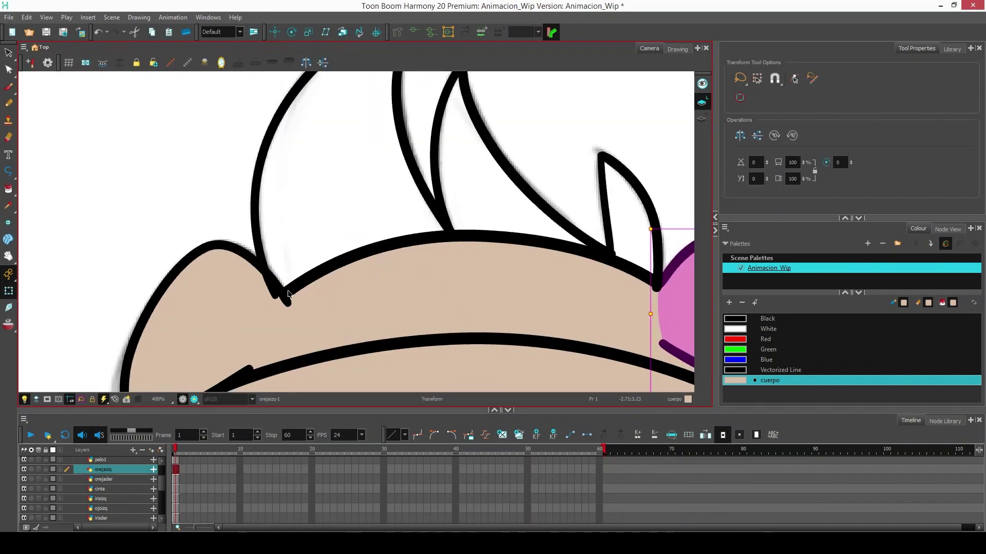
left_click(432, 210)
left_click_drag(9, 189, 36, 256)
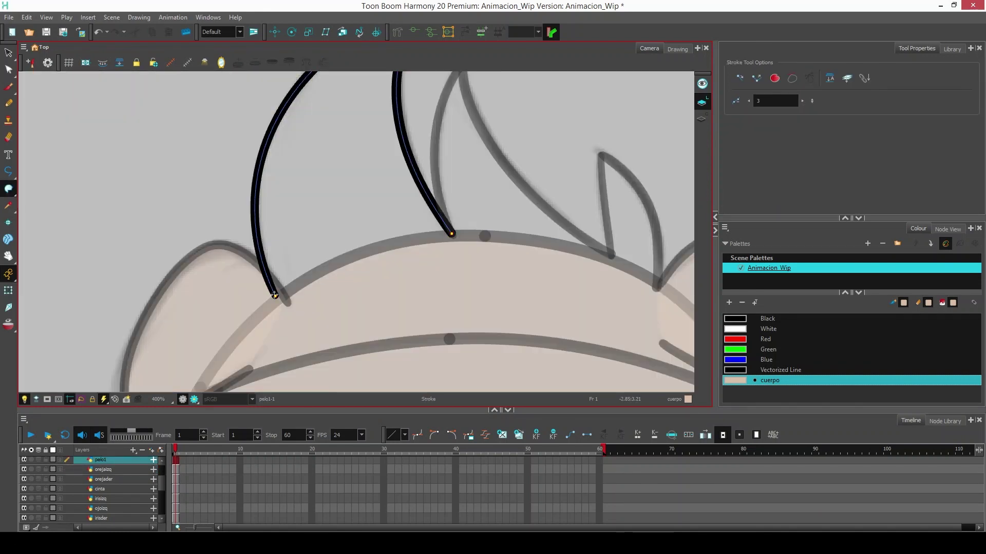
left_click_drag(276, 296, 451, 234)
left_click_drag(15, 183, 36, 191)
left_click(359, 246)
- Close the base of the middle hair tuft on pelo2 with a curved invisible stroke and fill it with cuerpo
left_click_drag(509, 258, 467, 283)
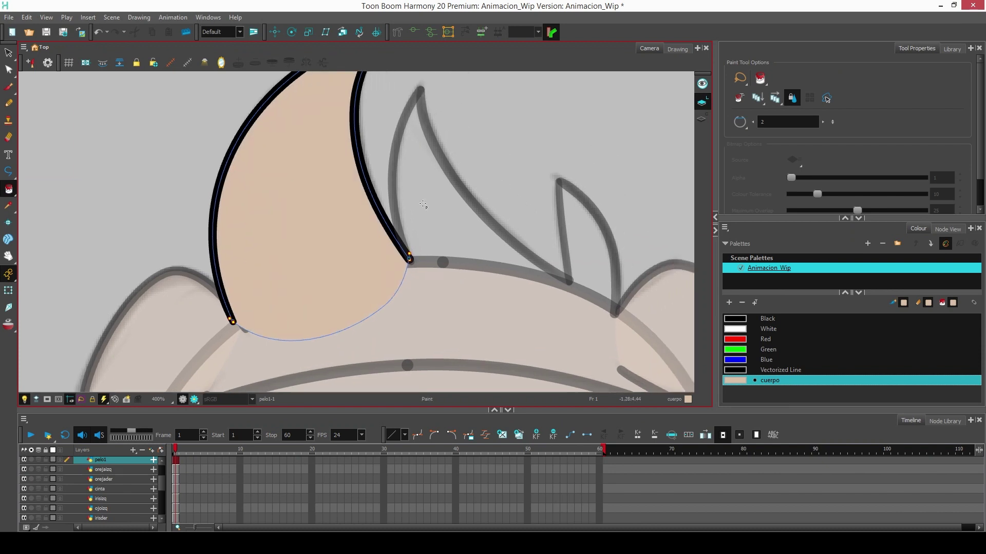
key("shift+t")
left_click(398, 138)
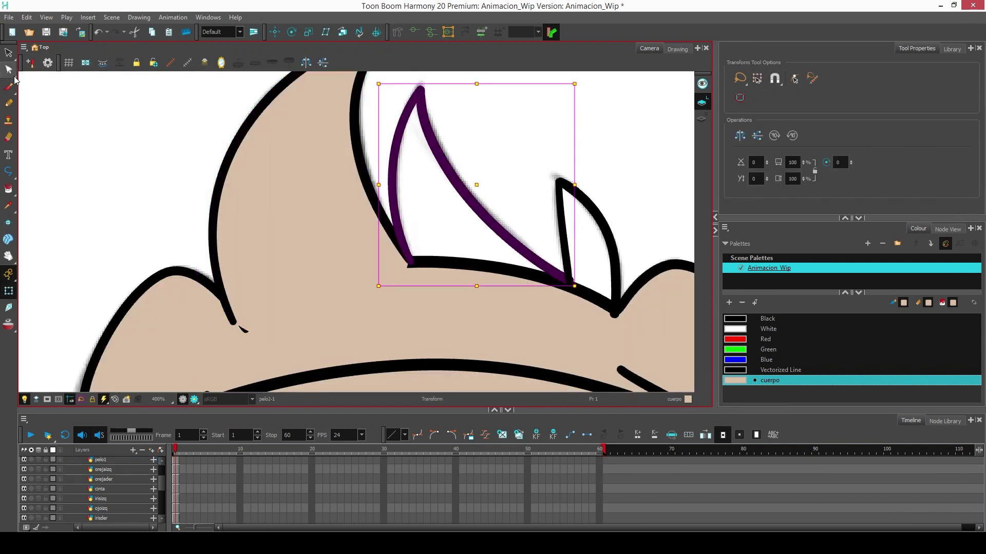
left_click_drag(8, 189, 41, 258)
mouse_move(409, 260)
left_mouse_down()
mouse_move(491, 301)
mouse_move(554, 272)
mouse_move(527, 297)
mouse_move(569, 278)
left_mouse_up()
key("ctrl+z")
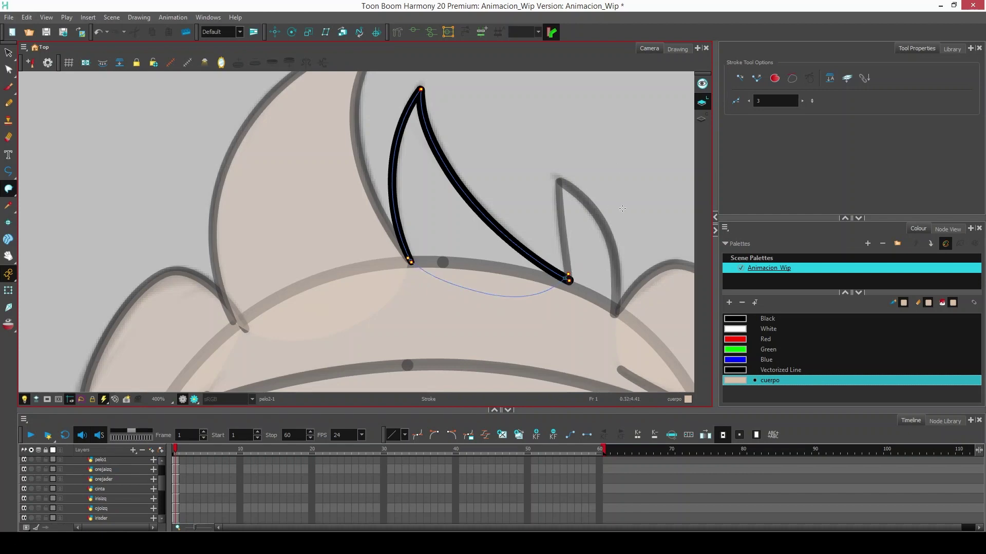
mouse_move(8, 189)
left_mouse_down()
mouse_move(45, 222)
mouse_move(45, 211)
left_mouse_up()
left_click(501, 236)
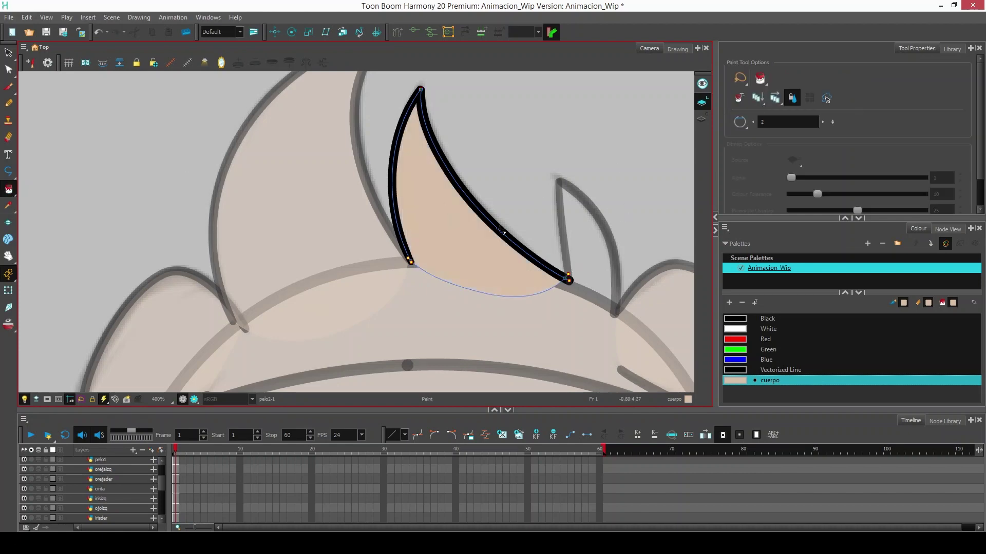
- Close the base of the smallest hair tuft on pelo3 with a curved invisible stroke and fill it with cuerpo
left_click_drag(504, 229, 368, 229)
key("shift+t")
left_click(438, 192)
left_click_drag(10, 190, 39, 244)
left_click_drag(434, 282, 481, 312)
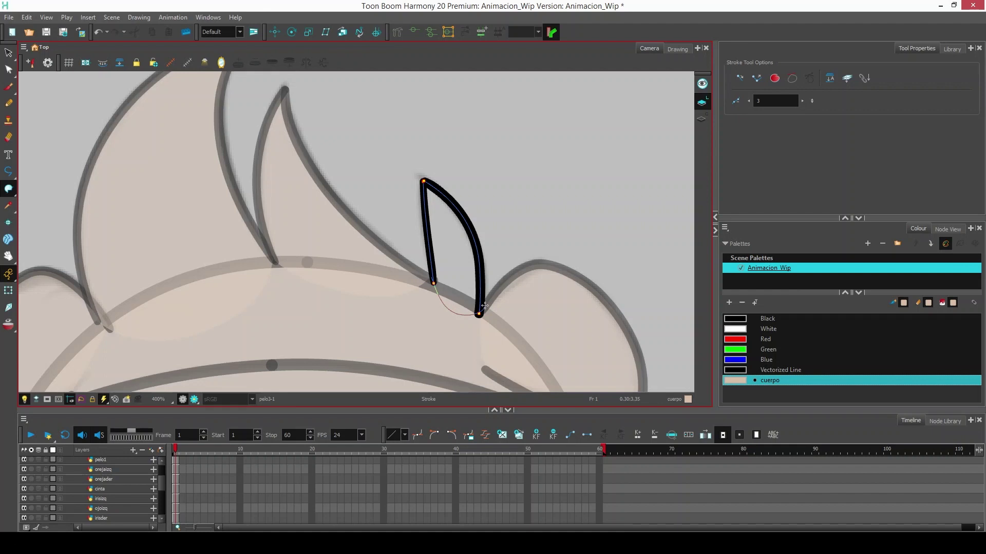
mouse_move(9, 189)
left_mouse_down()
mouse_move(35, 189)
mouse_move(37, 200)
left_mouse_up()
left_click(451, 256)
- Move the pelo1, pelo2 and pelo3 layers together below the orejader layer, directly above cinta
key("shift+t")
left_click_drag(468, 231, 569, 227)
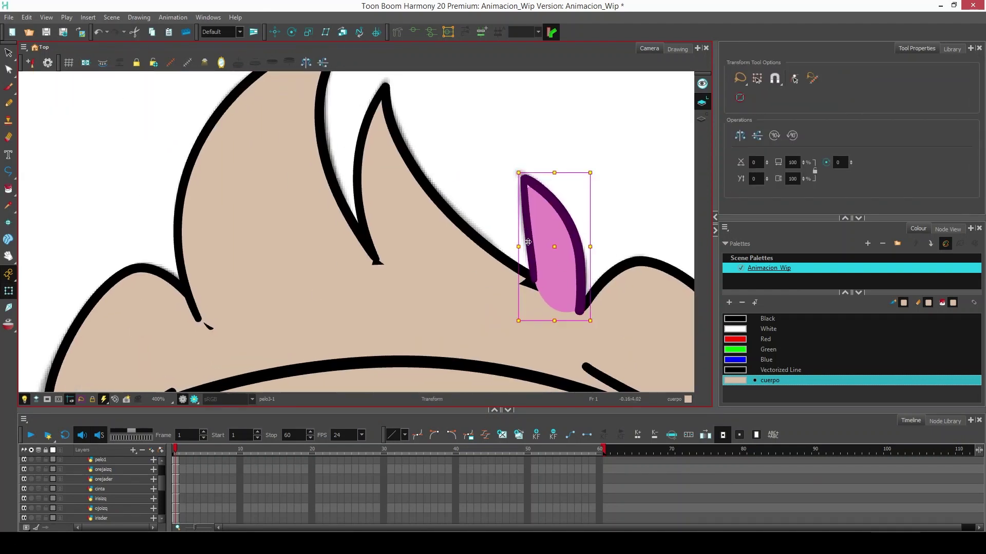
left_click_drag(229, 288, 257, 272)
scroll(158, 487, "up", 4)
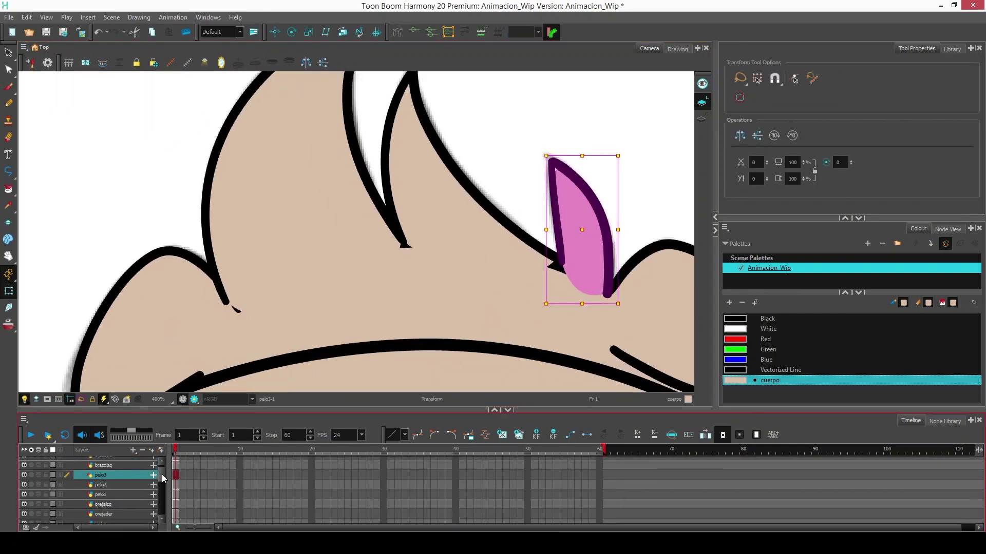
left_click(340, 253)
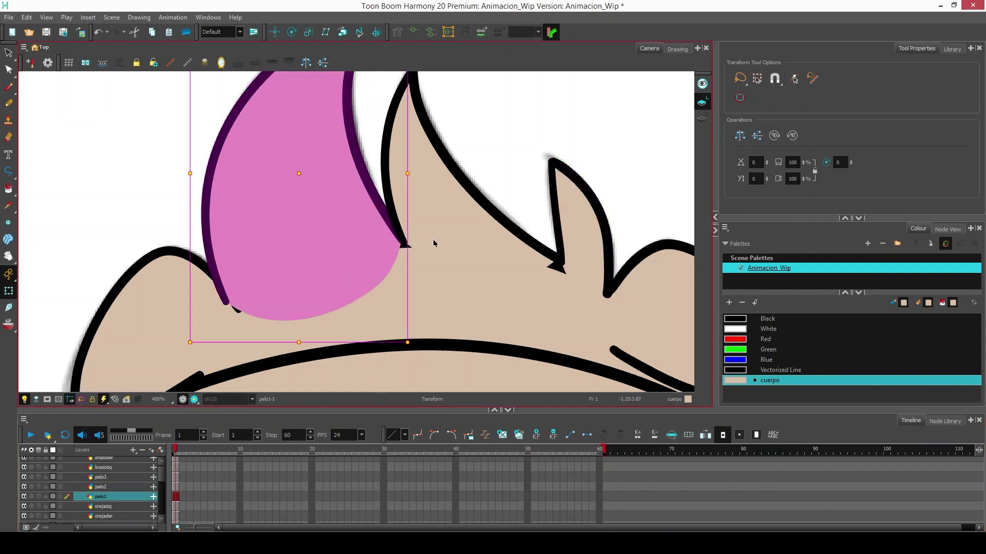
left_click(434, 242)
left_click(577, 262)
left_click(330, 240)
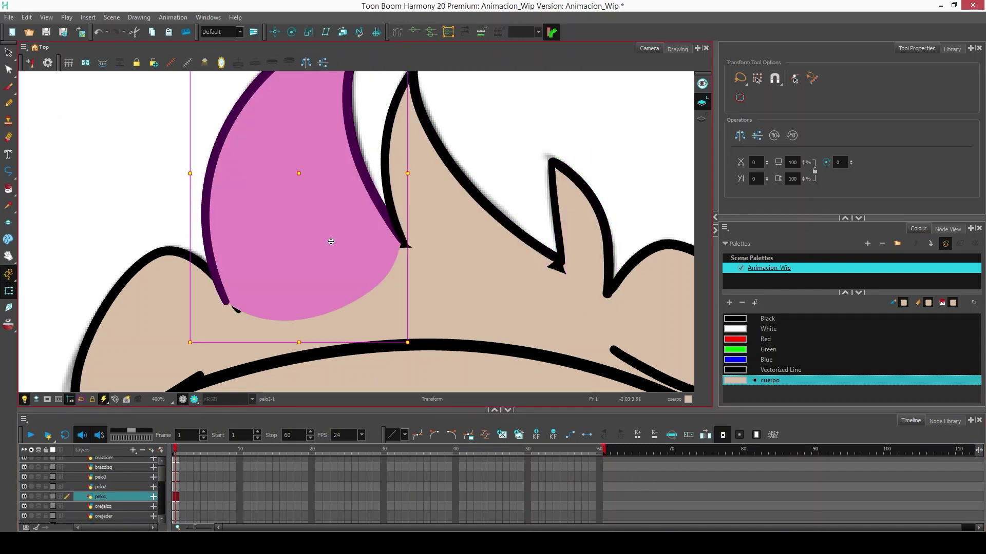
left_click(120, 476, "shift")
scroll(163, 477, "down", 2)
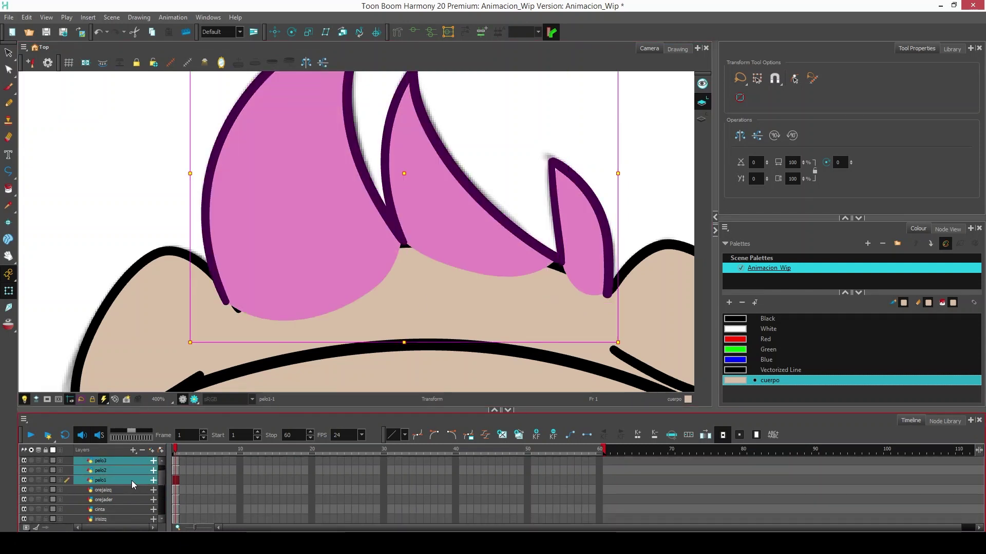
left_click_drag(132, 481, 132, 504)
left_click(635, 223)
- Extend the inner base end of the smallest hair tuft's outline on pelo3 to meet the middle tuft, using the Contour Editor
left_click(563, 255)
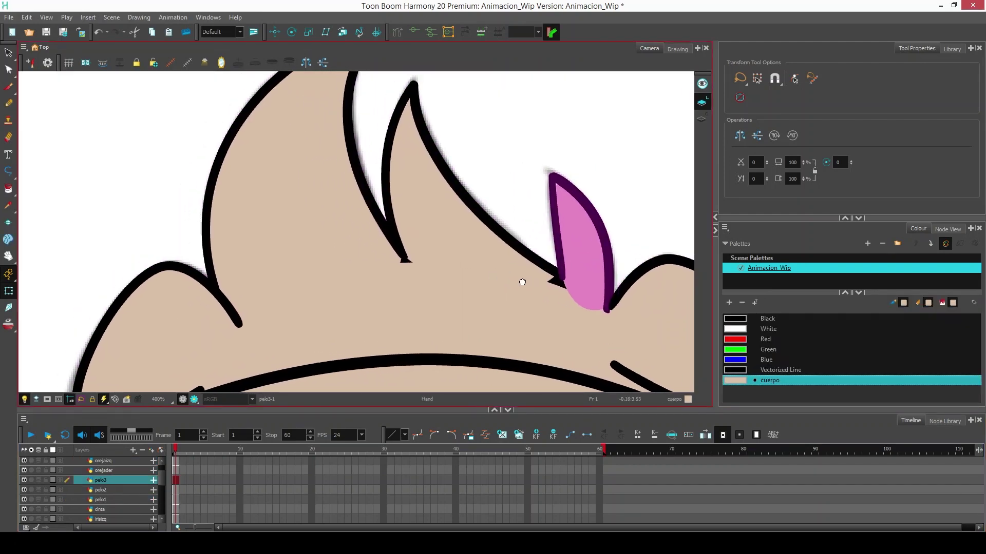
key("alt+q")
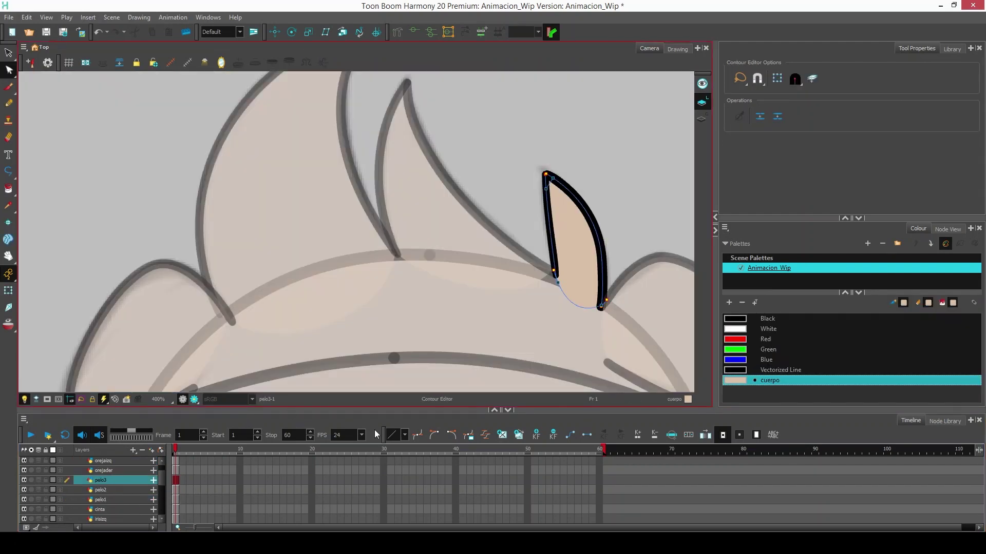
left_click(552, 277)
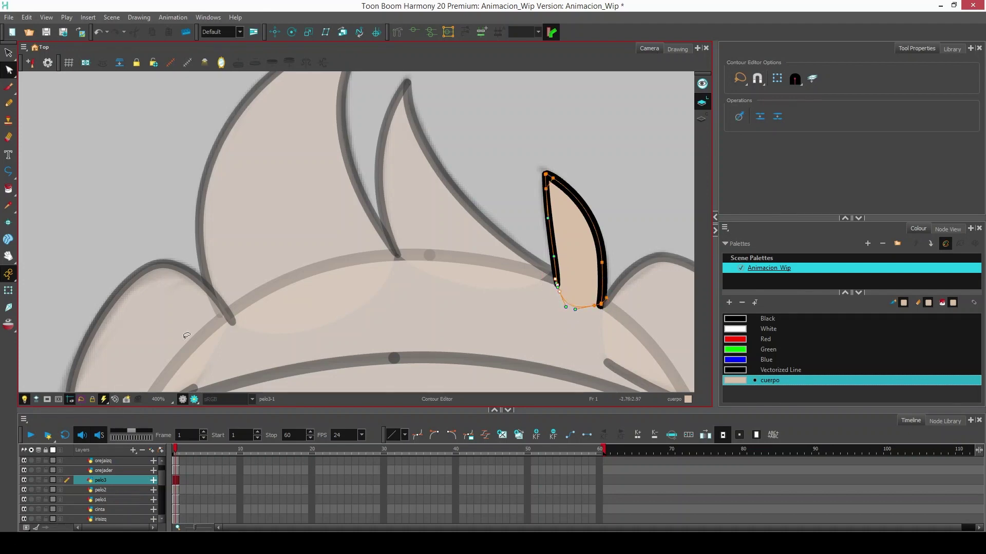
key("shift+t")
- Reposition both base end points of the middle hair tuft's outline on pelo2 to meet the neighbouring tufts
left_click(462, 253)
key("alt+q")
left_click_drag(540, 263, 568, 284)
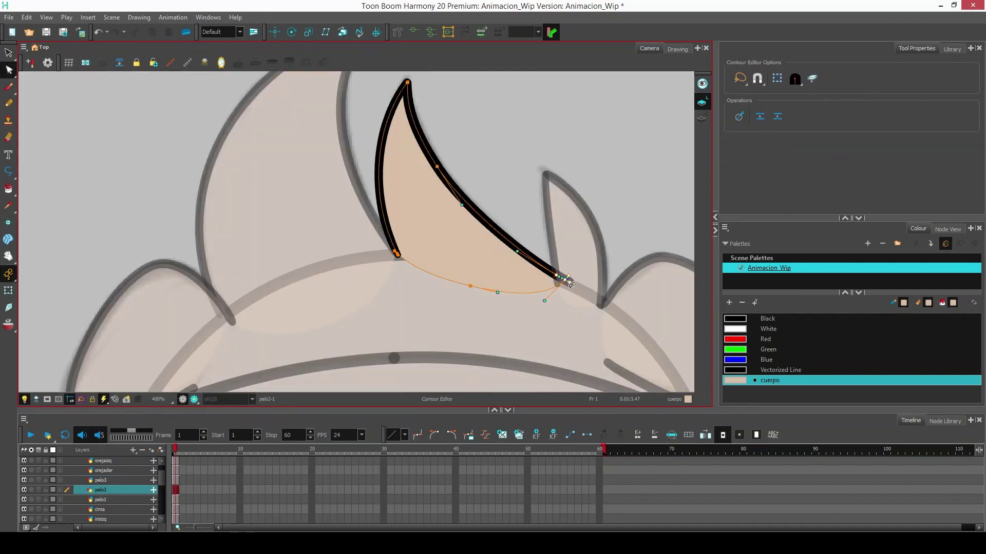
key("shift+t")
left_click(8, 70)
left_click_drag(398, 257, 400, 262)
- Adjust both base end points of the large hair tuft's outline on pelo1 to join the ear and the middle tuft
left_click(8, 291)
left_click(247, 184)
key("alt+q")
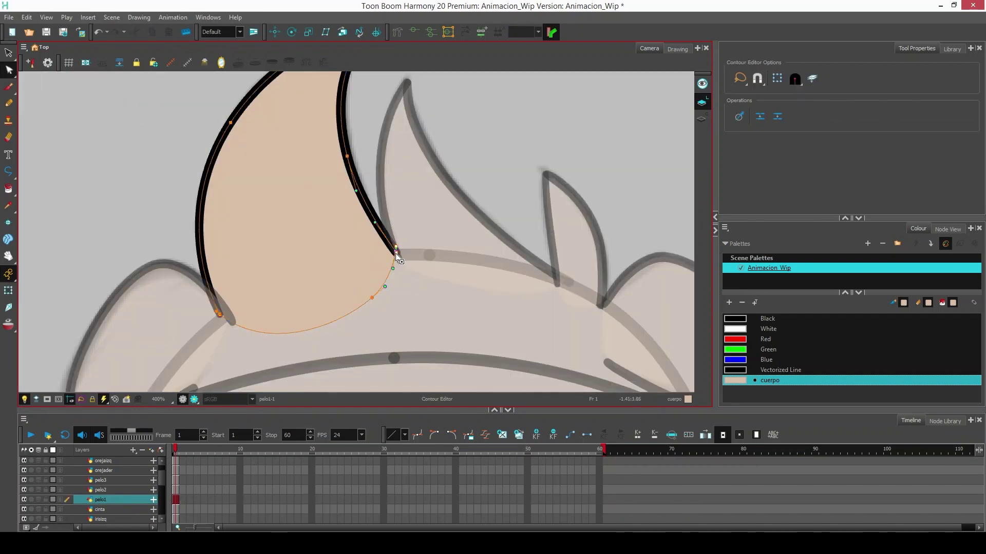
left_click(221, 318)
key("shift+t")
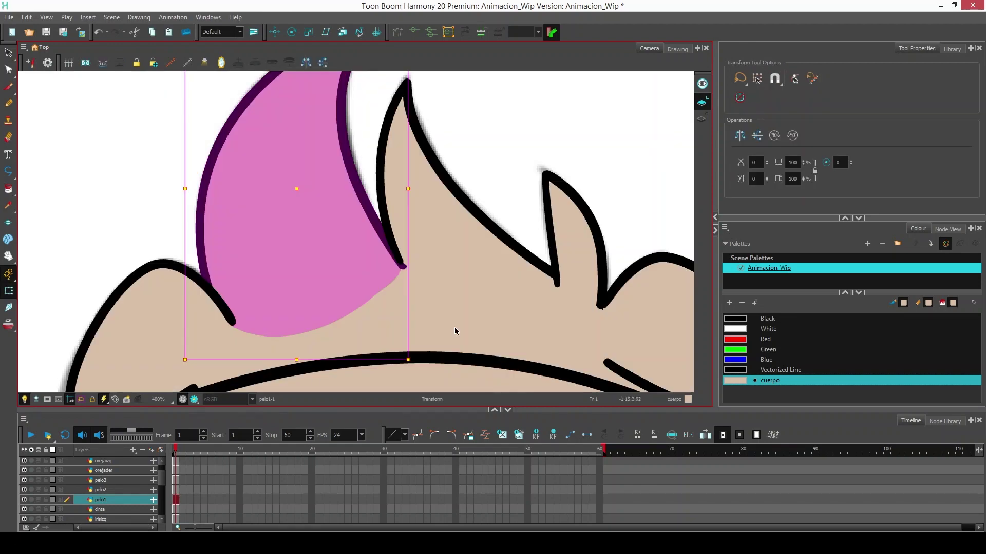
left_click(9, 69)
left_click_drag(403, 267, 397, 261)
key("shift+t")
- Check the stacking order of the hair tuft and ear layers against the drawing
left_click(8, 69)
left_click(494, 150)
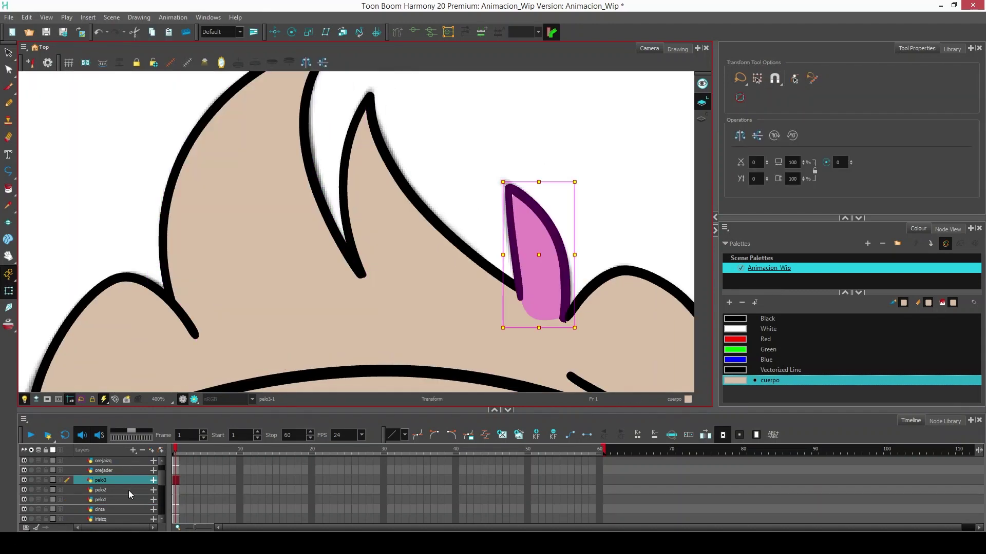
left_click(129, 490)
left_click(129, 481)
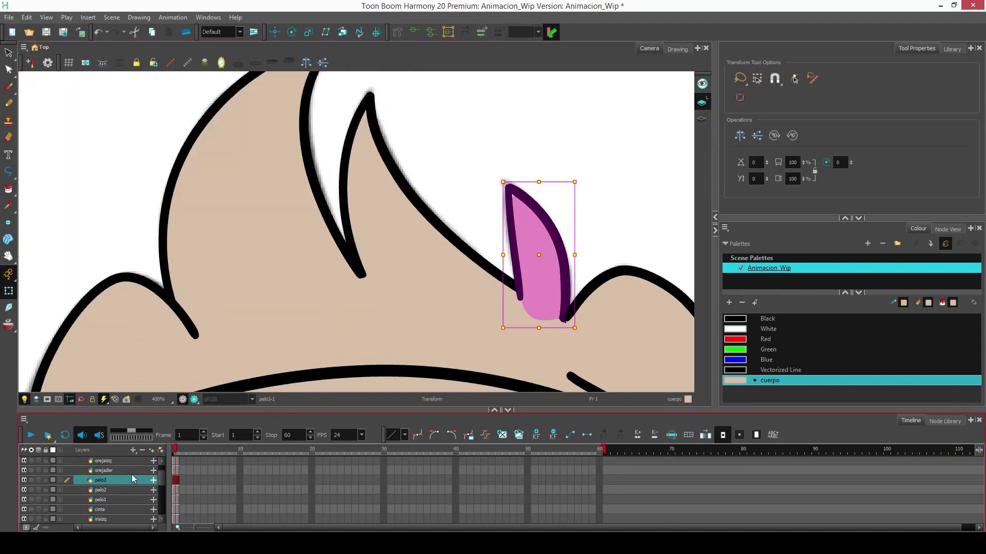
left_click(131, 473)
left_click_drag(161, 482, 163, 471)
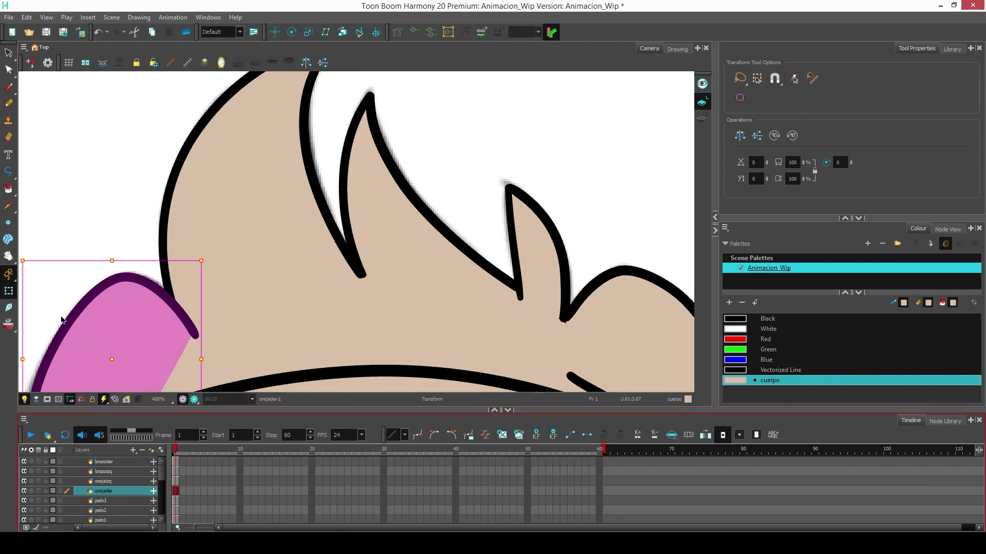
left_click(266, 237)
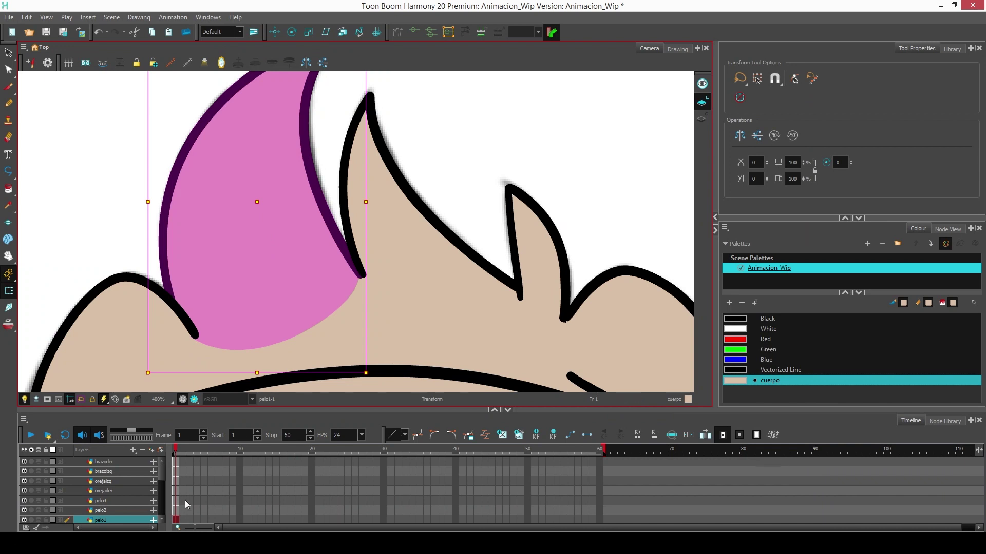
scroll(162, 476, "down", 2)
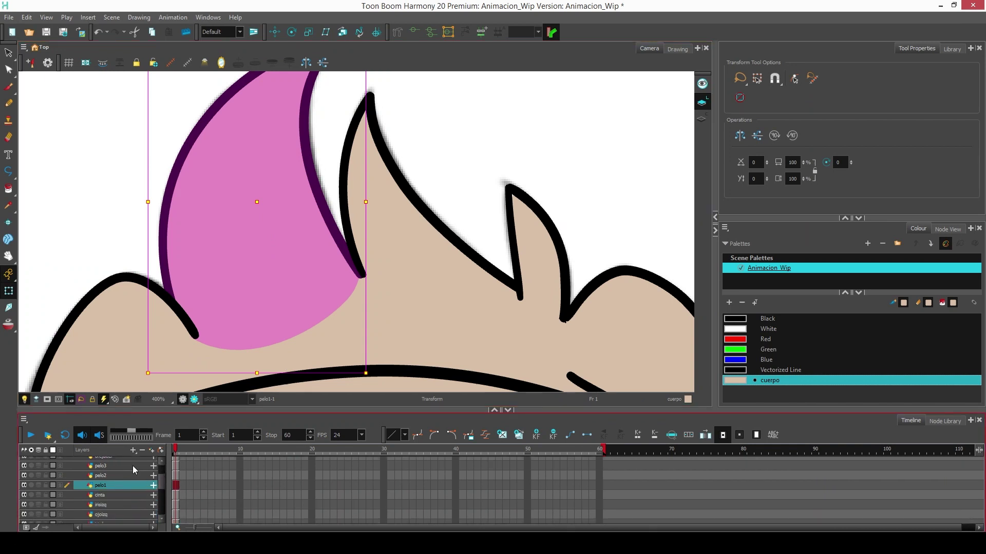
left_click(133, 339)
- Move the outer base end point of the smallest hair tuft on pelo3 slightly down toward the adjoining ear
left_click(555, 284)
left_click_drag(595, 266, 545, 242)
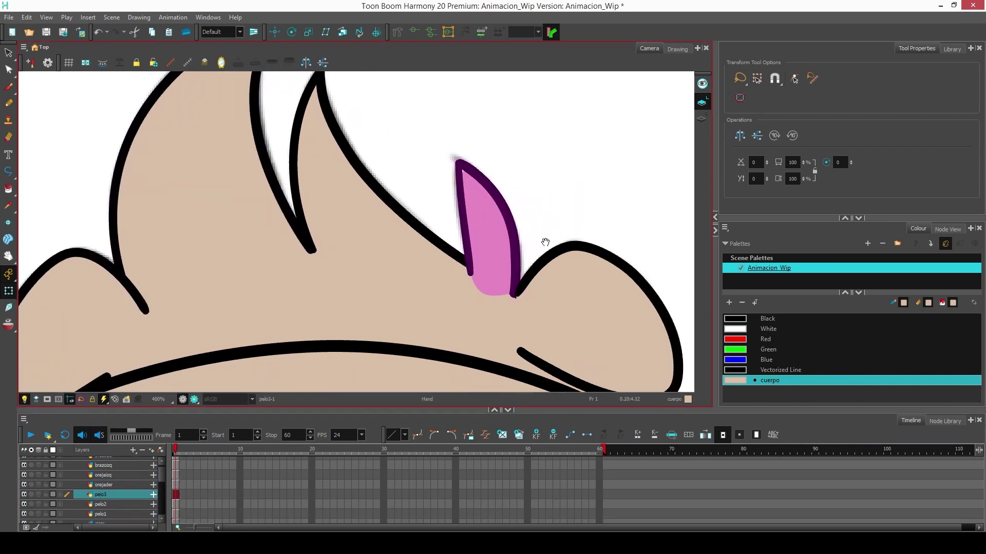
left_click(9, 69)
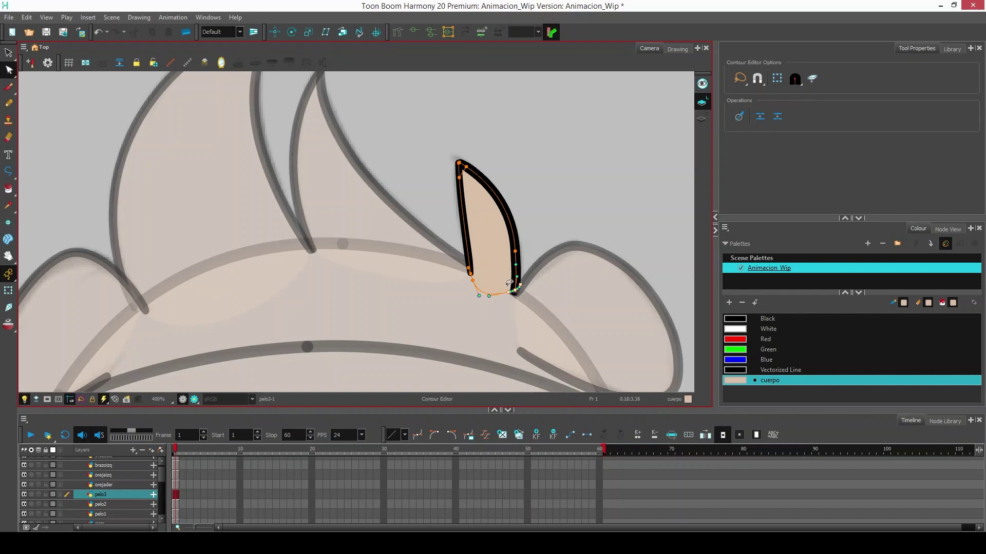
left_click_drag(515, 290, 515, 294)
left_click(9, 290)
- Adjust the upper end point of the ear outline on orejaizq to meet the base of the smallest hair tuft
left_click(576, 288)
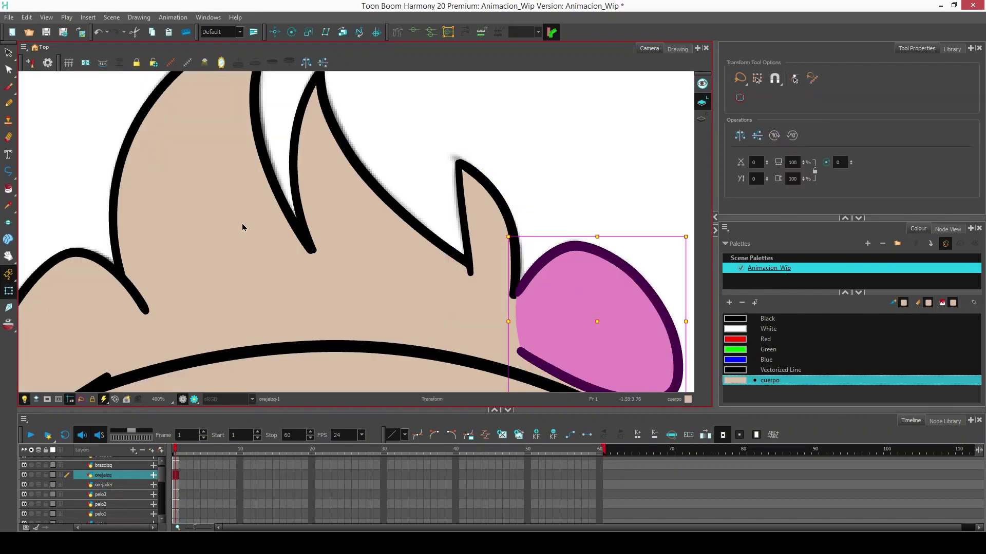
key("alt+q")
left_click(515, 294)
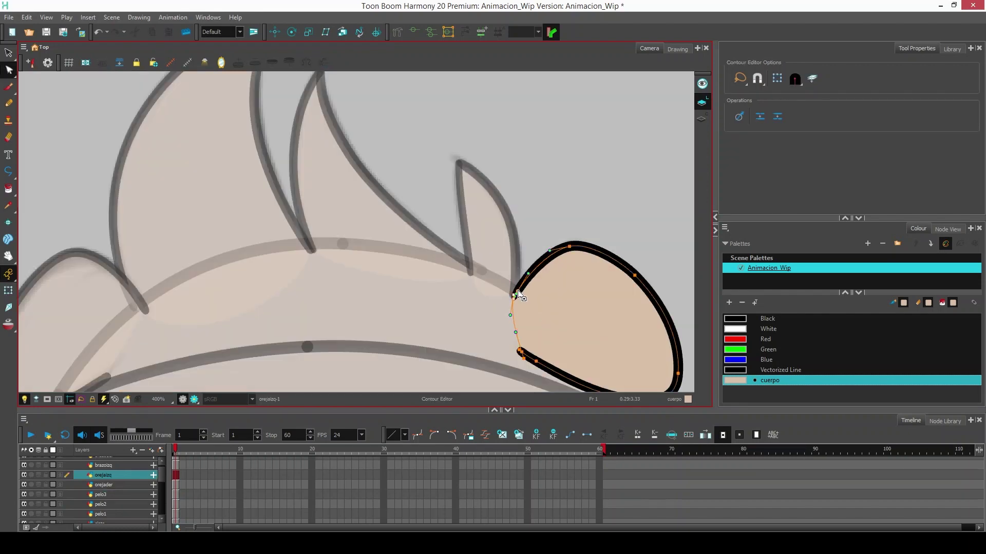
key("shift+t")
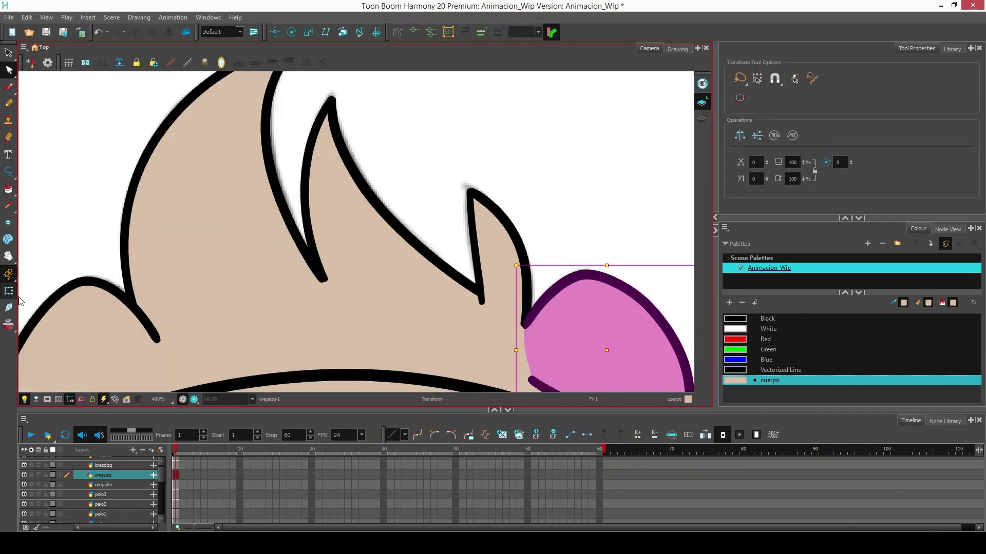
- Fill the small unpainted gap inside the tip of the smallest hair tuft on pelo3 with cuerpo
scroll(488, 247, "up", 4)
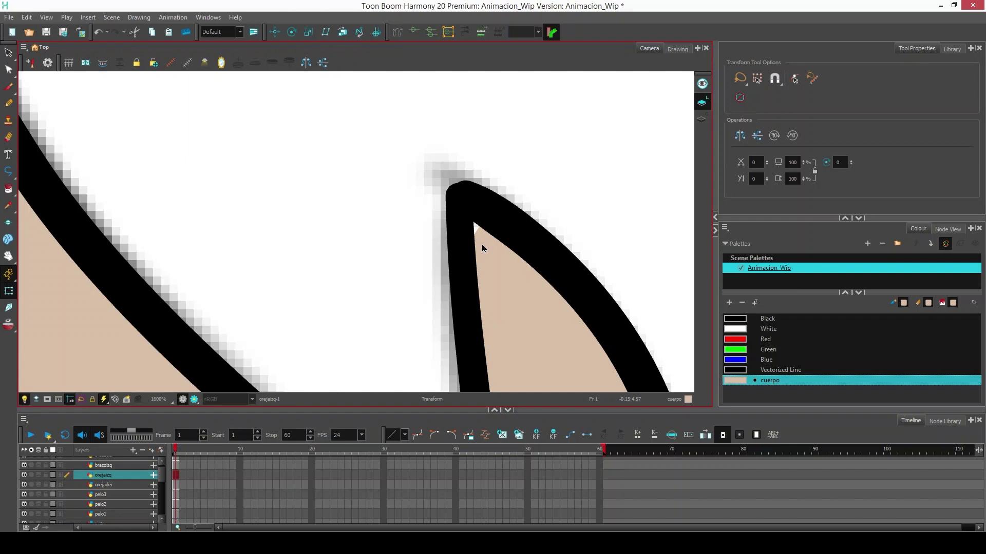
left_click(481, 244)
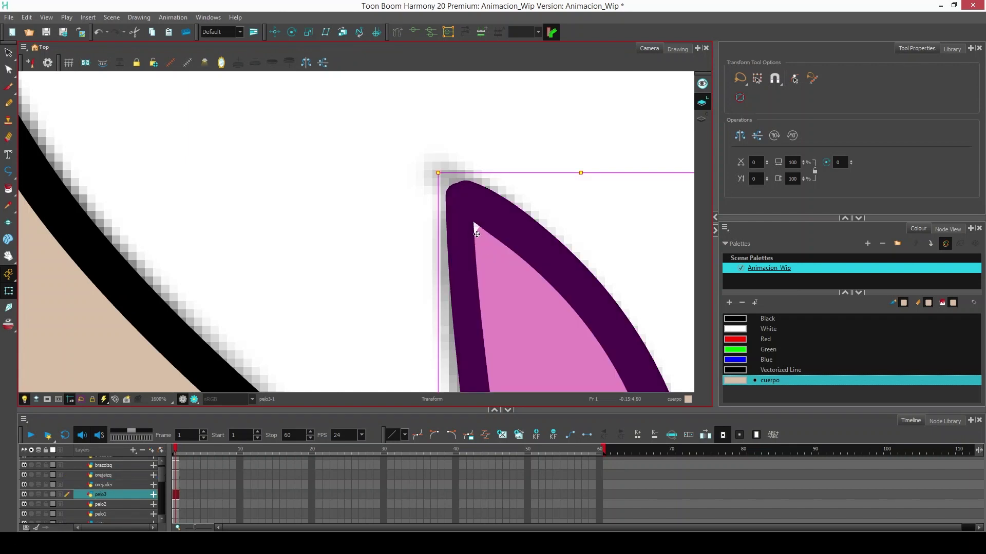
left_click(8, 189)
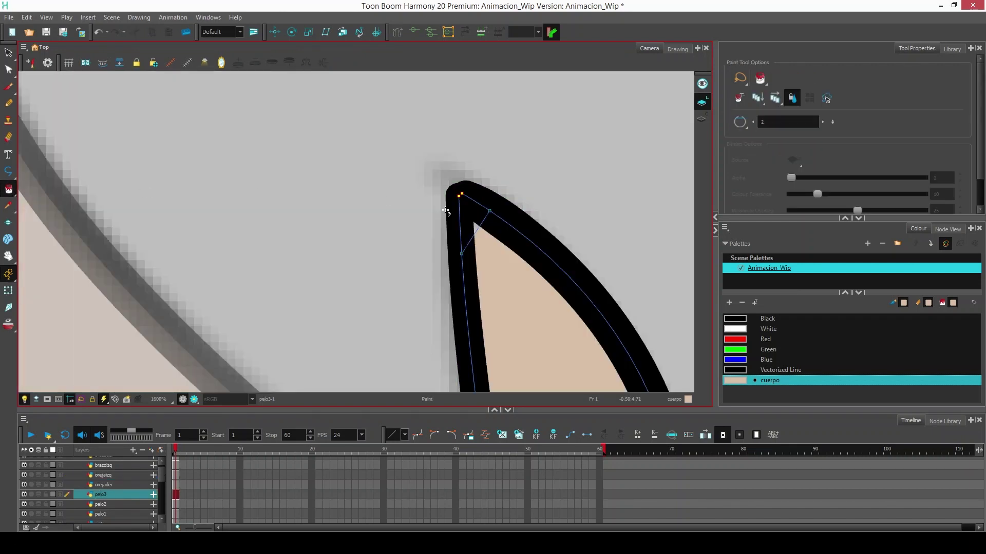
left_click(475, 229)
left_click(3, 272)
scroll(413, 180, "down", 10)
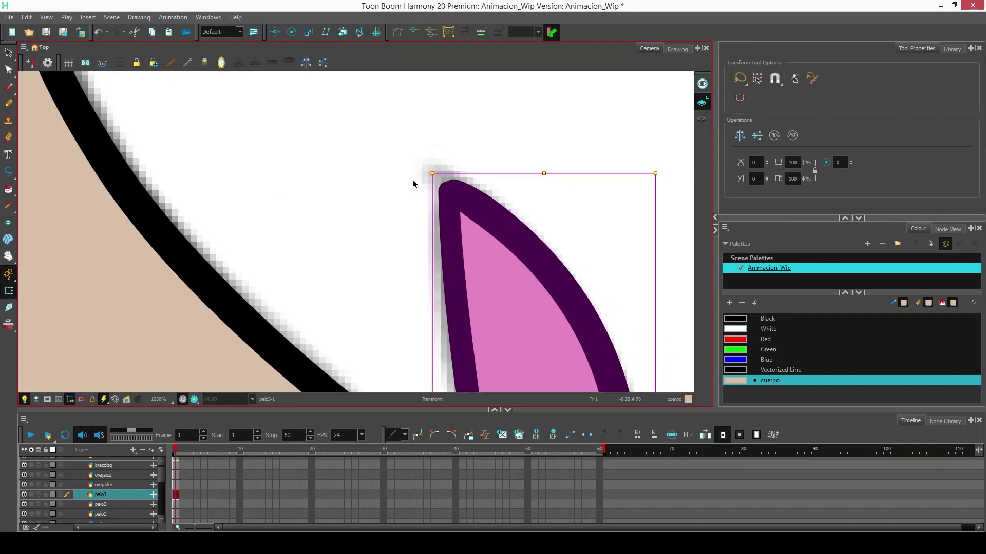
scroll(405, 236, "down", 3)
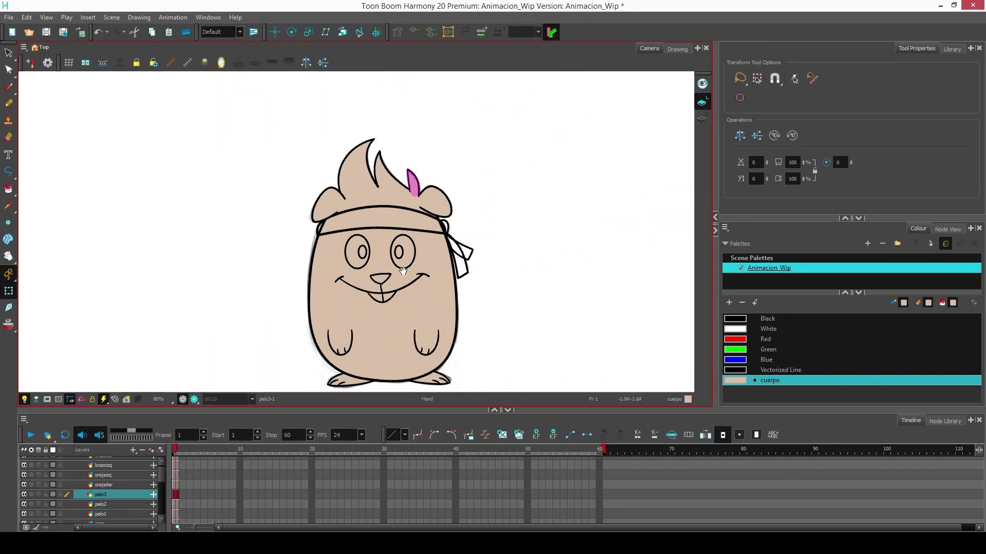
- Close the top of the arm on brazoder with an invisible stroke and fill the arm with cuerpo
scroll(346, 339, "up", 3)
mouse_move(346, 339)
left_mouse_down()
mouse_move(375, 248)
mouse_move(387, 286)
left_mouse_up()
scroll(376, 251, "up", 5)
left_click(374, 246)
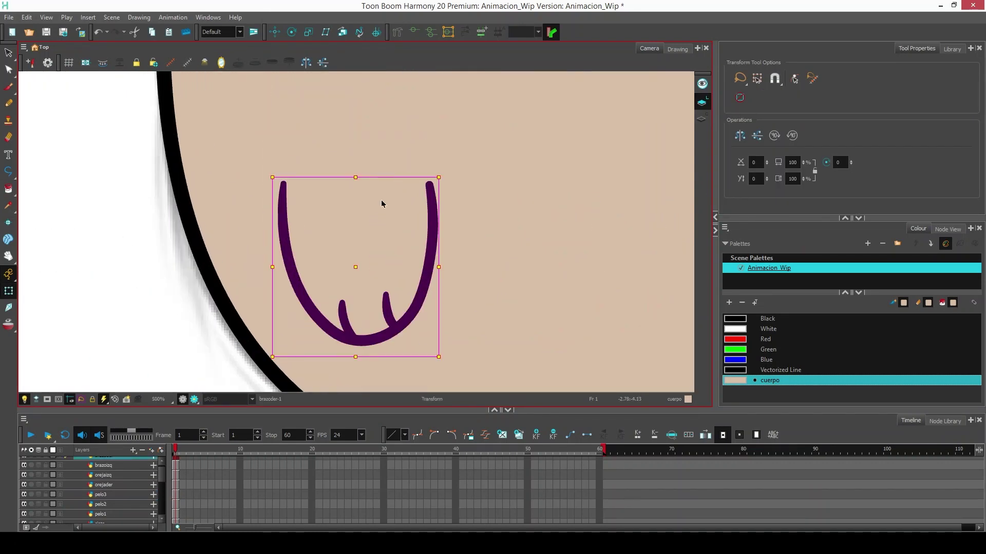
left_click_drag(14, 191, 37, 246)
left_click_drag(281, 187, 468, 193)
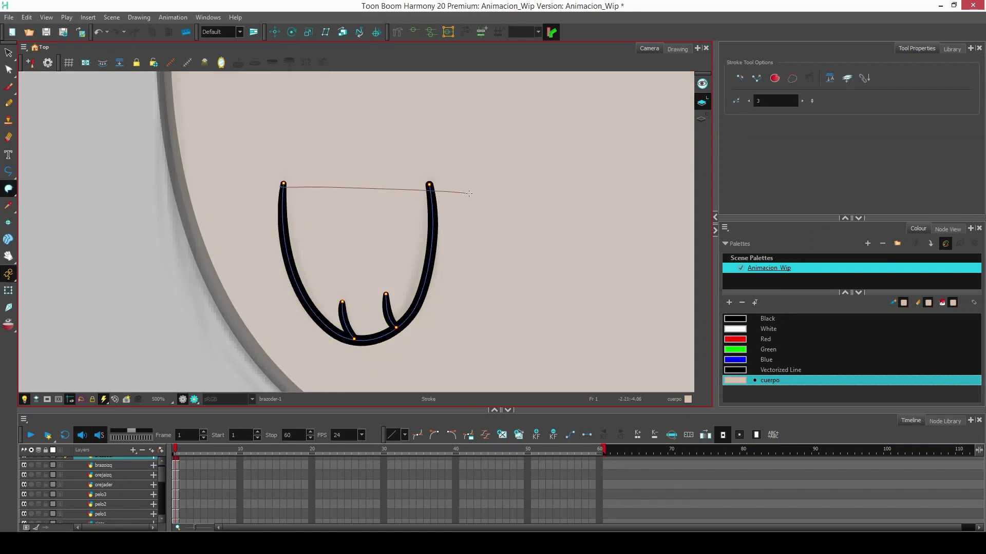
double_click(469, 194)
left_click(409, 277)
- Close the top of the arm on brazoizq with an invisible stroke and fill the arm with cuerpo
left_click_drag(565, 280, 292, 275)
key("shift+t")
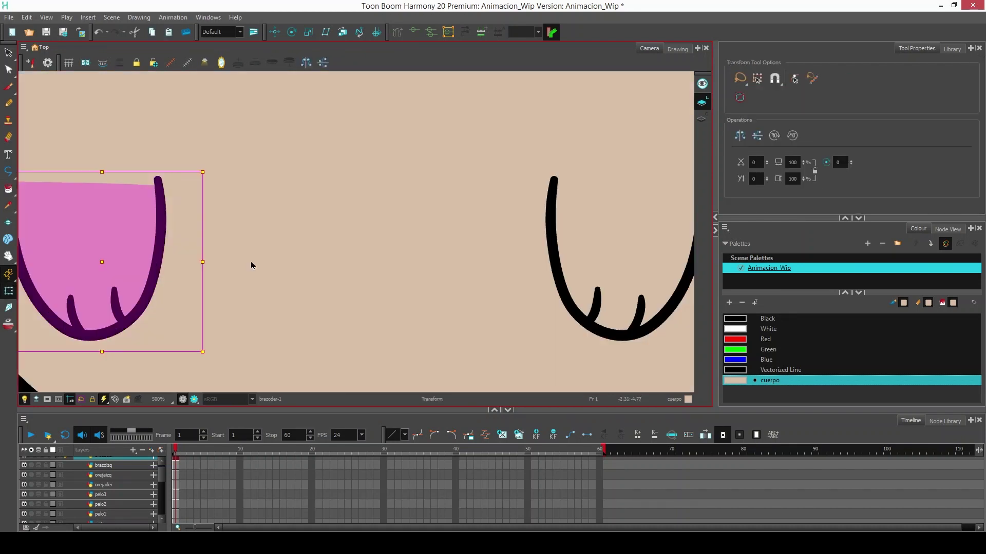
left_click(554, 259)
left_click_drag(553, 260, 350, 294)
left_click(9, 190)
left_click(37, 245)
left_click_drag(341, 221, 523, 218)
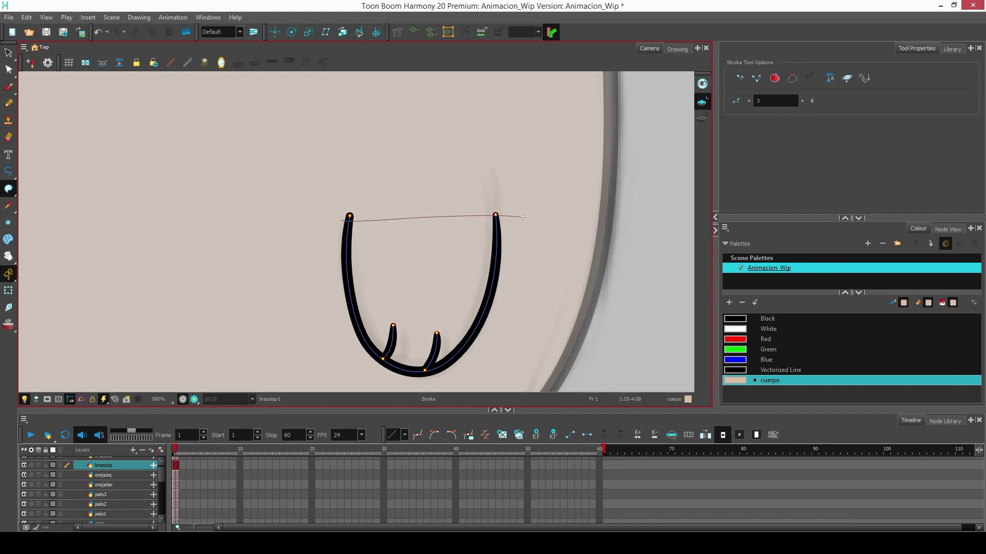
left_click(9, 190)
left_click(35, 187)
left_click(406, 273)
left_click_drag(406, 272, 513, 248)
- Add a new colour swatch named cinta to the palette and set it to a dark grey
key("1")
key("1")
key("1")
key("1")
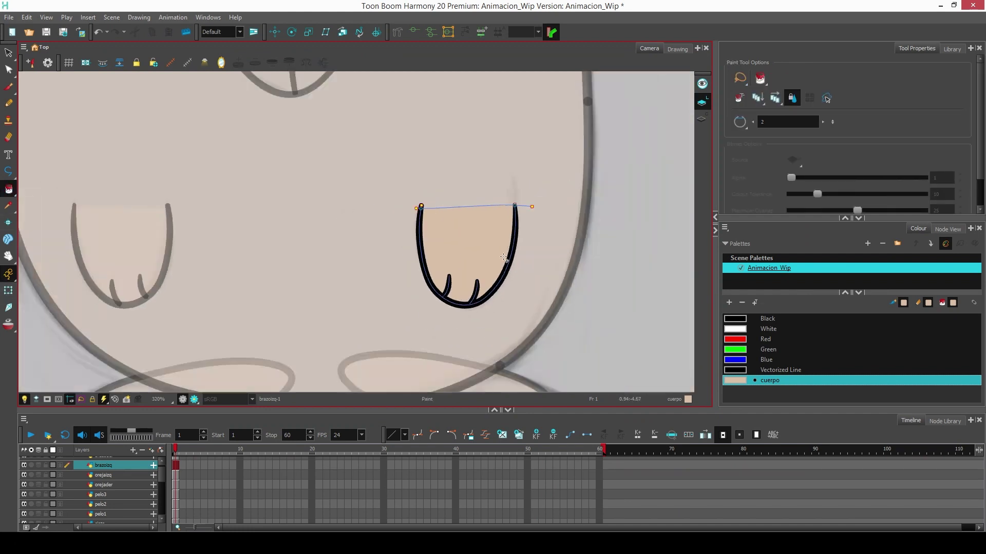
left_click_drag(474, 98, 529, 290)
key("1")
key("shift+t")
left_click_drag(488, 226, 530, 246)
mouse_move(554, 276)
left_mouse_down()
mouse_move(555, 242)
mouse_move(567, 266)
left_mouse_up()
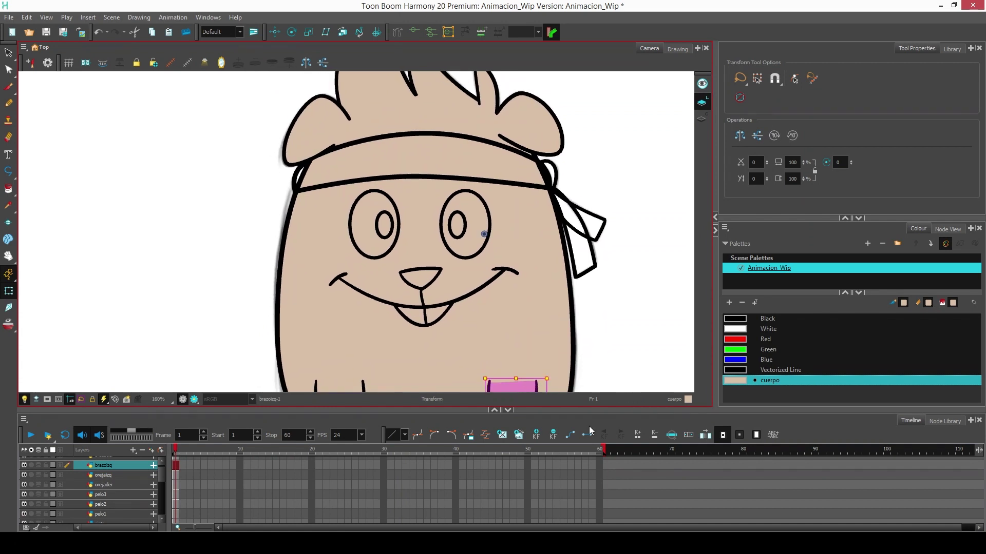
left_click(729, 303)
double_click(770, 391)
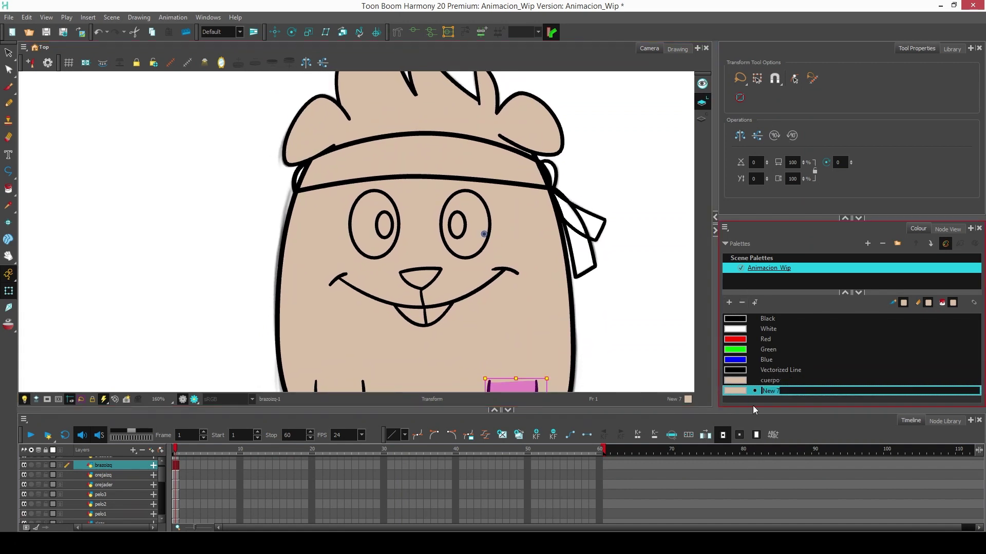
type("cinta")
double_click(735, 391)
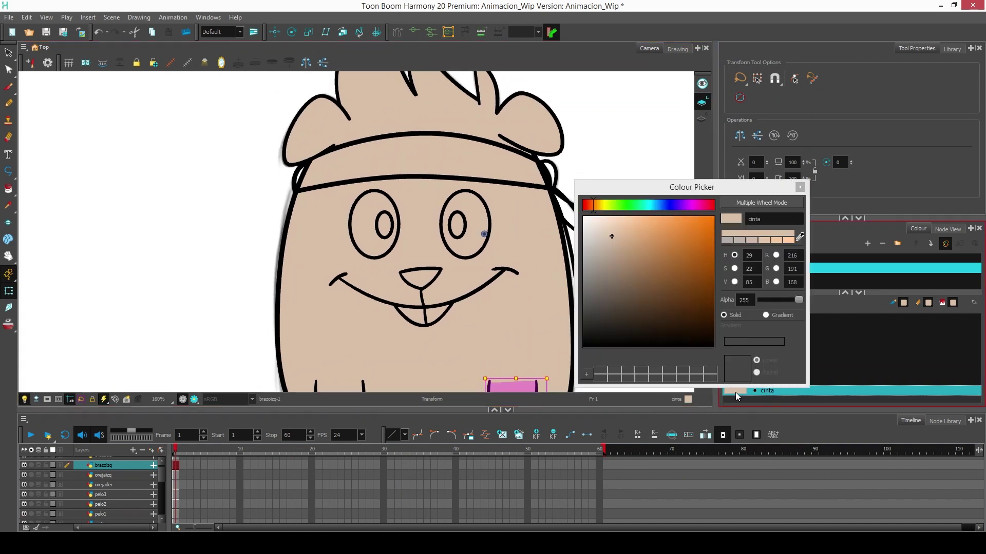
left_click(799, 187)
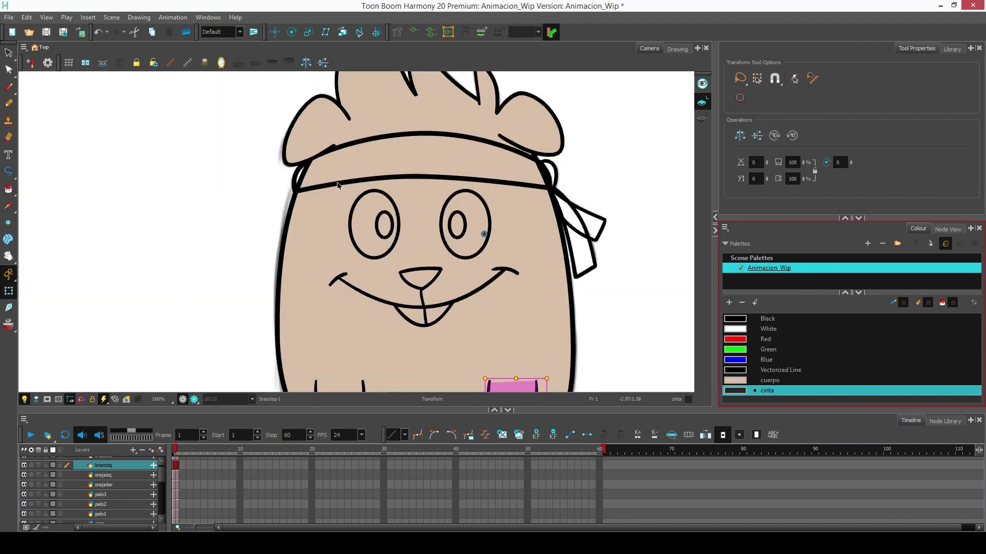
- Fill the headband across the forehead on the cinta layer with the cinta colour
left_click(337, 182)
left_click(8, 189)
left_click(339, 164)
left_click(8, 291)
left_click_drag(360, 206, 295, 242)
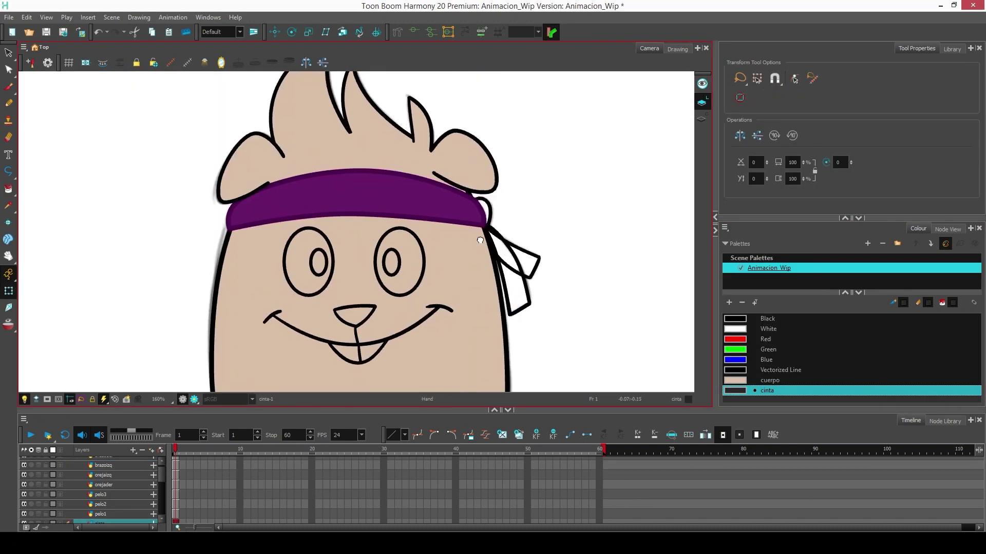
- Fill the small knot loop at the side of the headband, beside the ribbon tails, with the cinta colour
left_click(487, 205)
left_click(8, 189)
left_click(486, 201)
left_click(8, 290)
- Fill the upper ribbon tail of the headband on cinta_detras_1 with the cinta colour
left_click(515, 246)
left_click(9, 188)
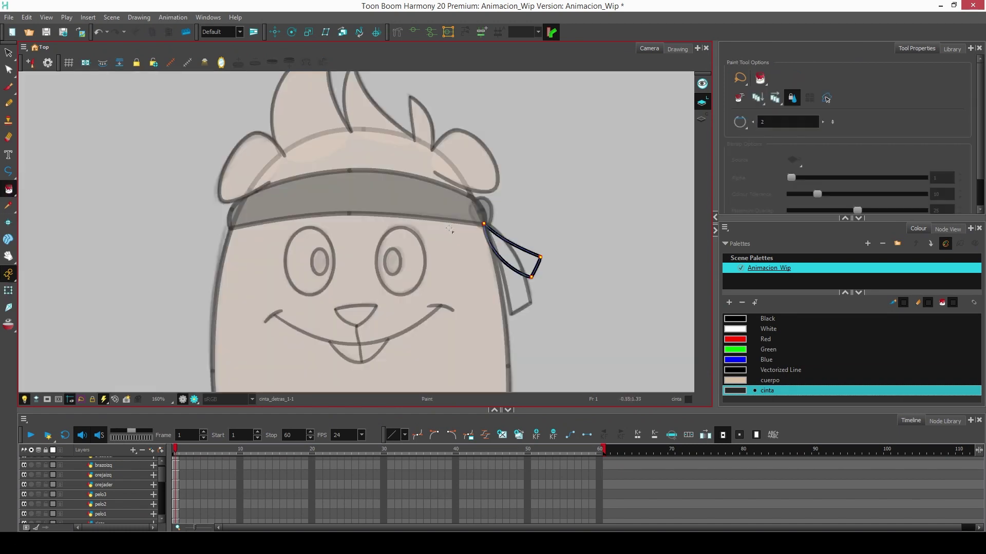
left_click(515, 254)
left_click_drag(559, 241, 524, 264)
scroll(449, 247, "up", 6)
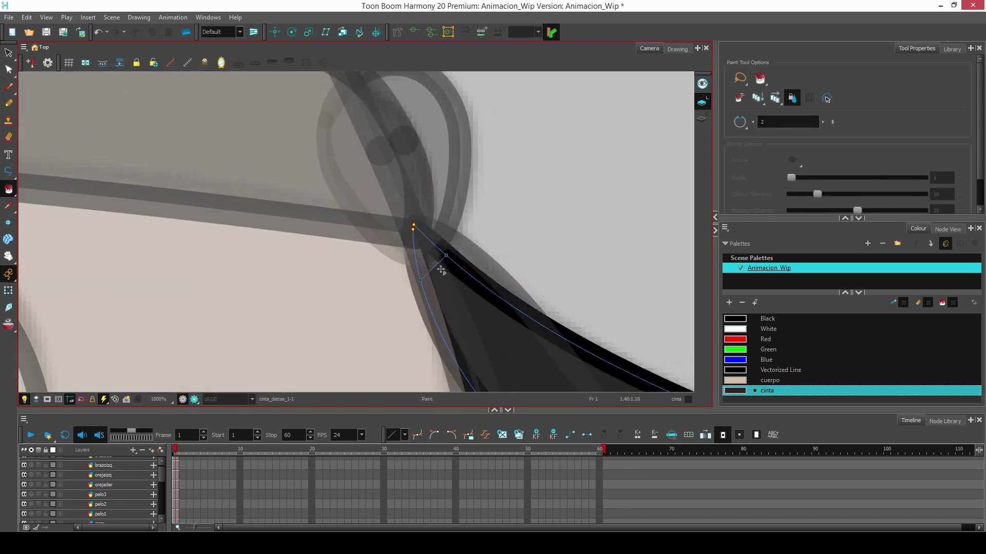
- Fill the leftover gap in the outer corner of the upper ribbon tail with the cinta colour
scroll(533, 259, "down", 2)
left_click_drag(534, 288, 405, 215)
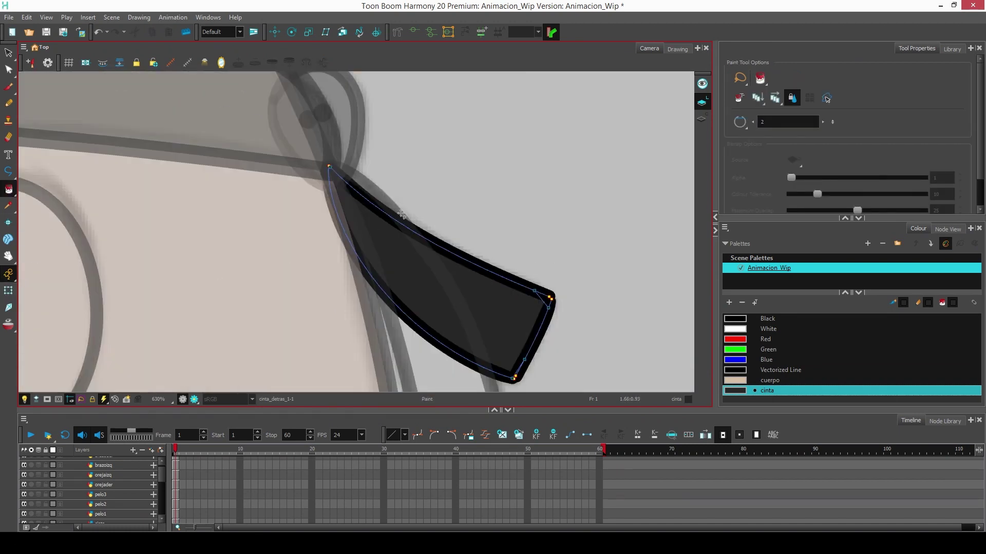
left_click(8, 291)
left_click_drag(407, 277, 416, 200)
scroll(552, 226, "up", 5)
key("alt+i")
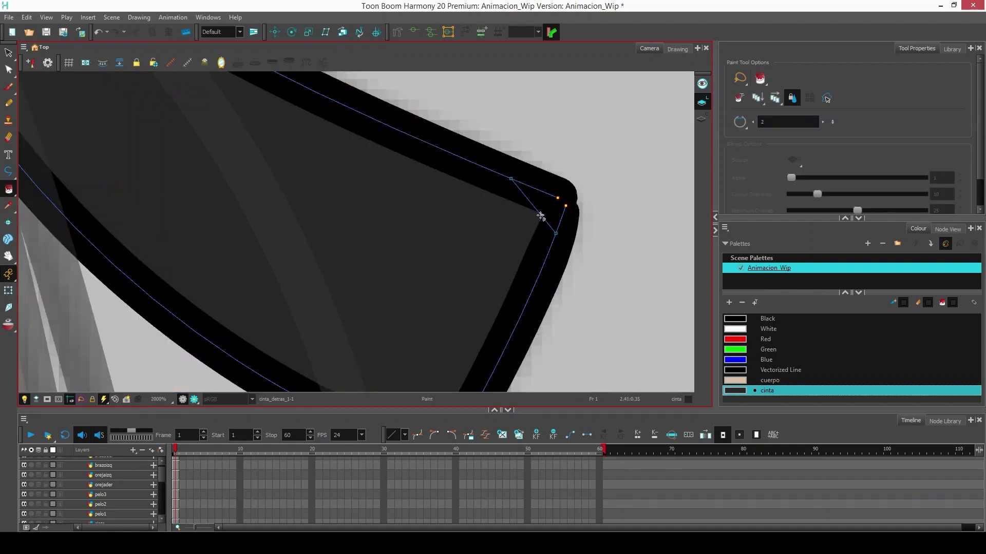
left_click(543, 217)
scroll(482, 238, "down", 9)
- Fill the lower ribbon tail on cintadetras2, including its narrow tip at the knot, with the cinta colour
left_click(9, 292)
left_click(455, 312)
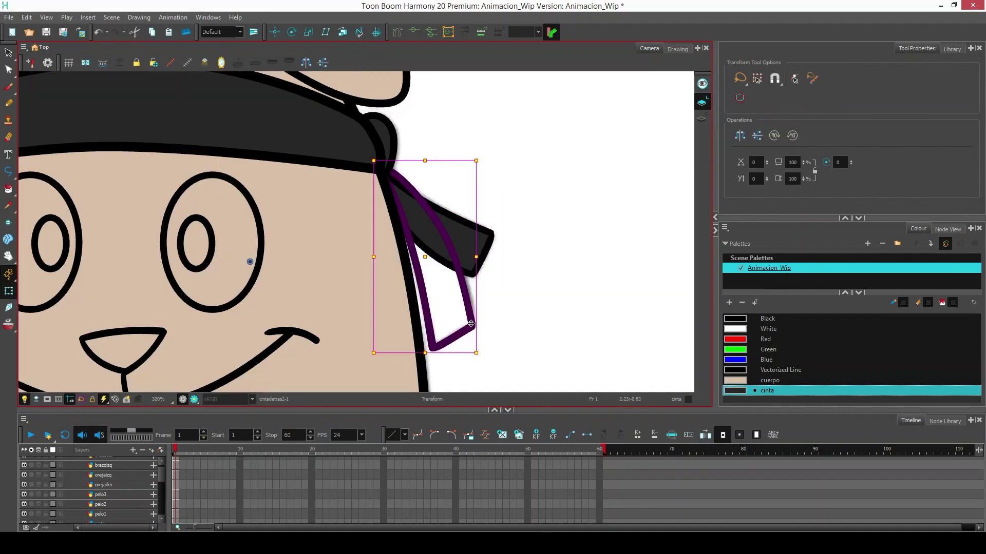
key("alt+i")
scroll(409, 213, "up", 4)
left_click(406, 206)
scroll(372, 144, "up", 2)
scroll(374, 154, "down", 6)
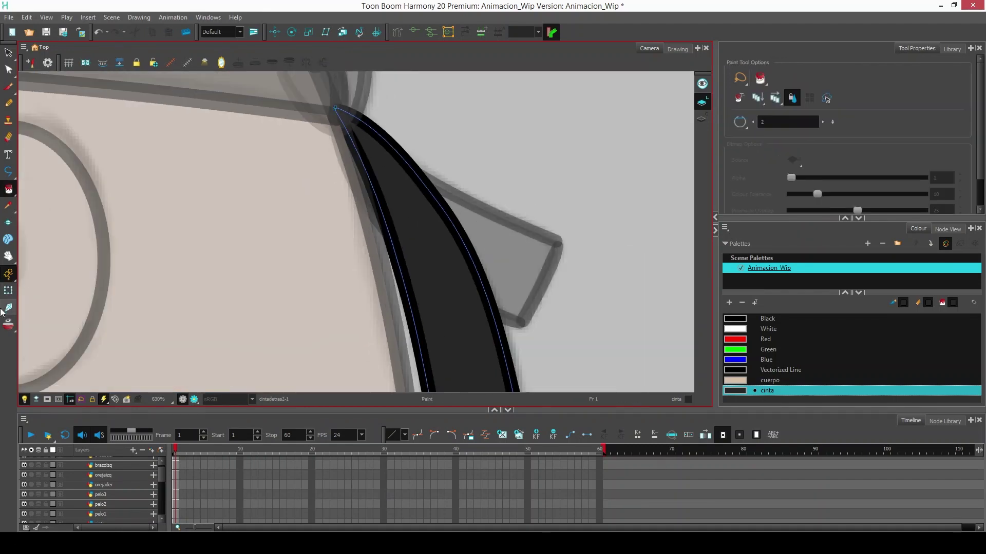
left_click_drag(330, 280, 487, 200)
key("shift+t")
- Fill the large oval of the eye farther from the ribbon knot with the White swatch
mouse_move(268, 238)
left_mouse_down()
mouse_move(353, 267)
mouse_move(435, 237)
left_mouse_up()
scroll(354, 267, "down", 2)
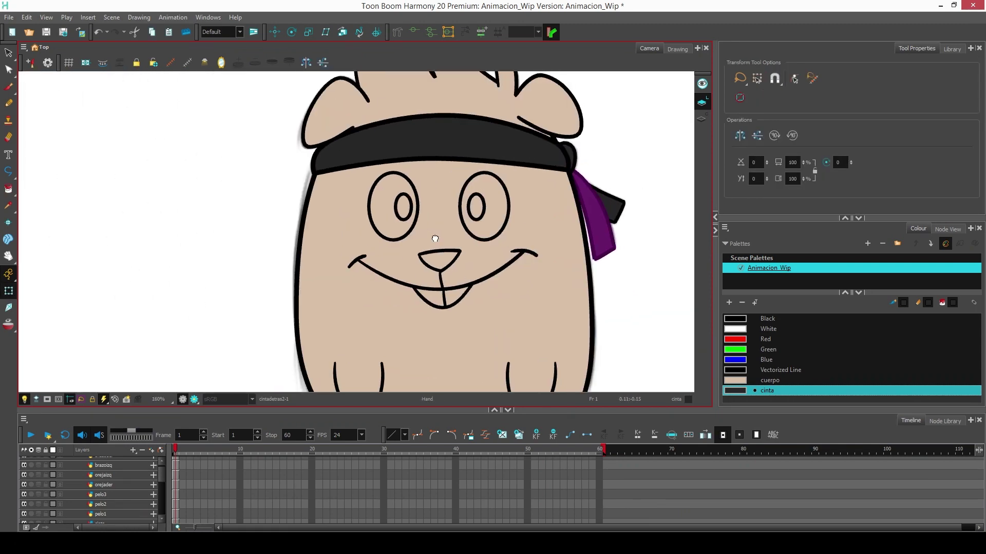
left_click(737, 328)
scroll(386, 265, "up", 2)
left_click(395, 224)
left_click(8, 189)
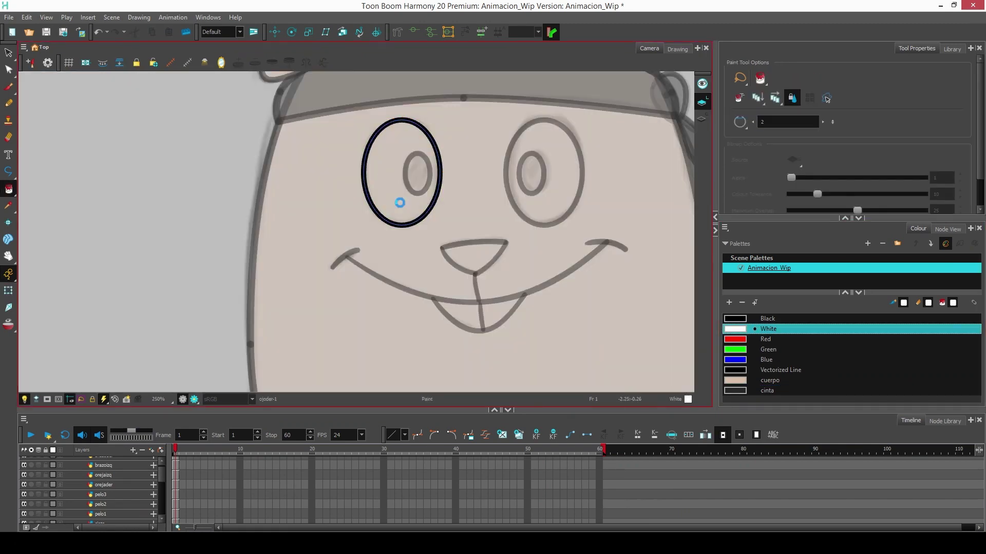
left_click(401, 203)
- Fill the large oval of the eye nearer the ribbon knot, on ojoizq, with White
left_click(9, 290)
left_click(526, 220)
key("alt+i")
left_click(529, 208)
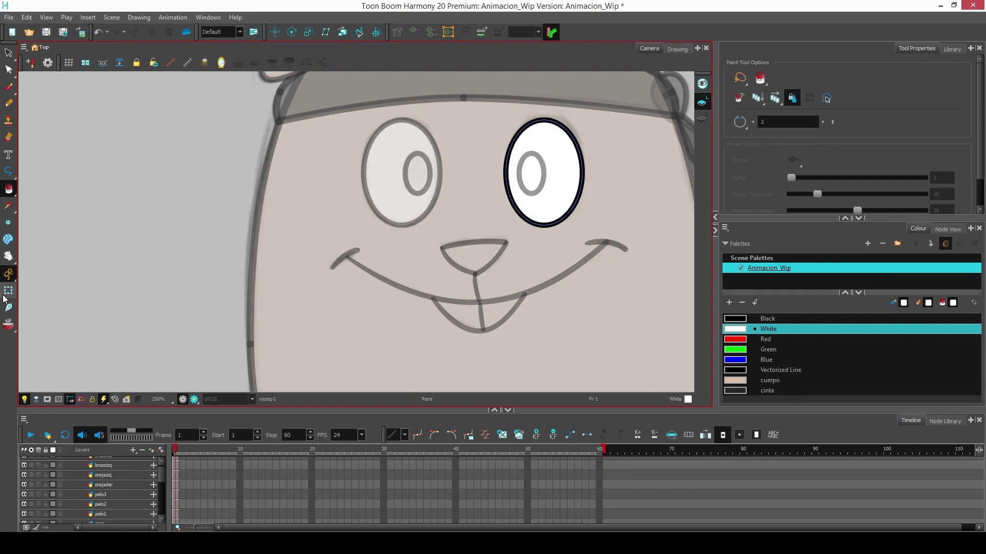
- Fill the pupil of the eye farther from the ribbon knot with the Black swatch
key("shift+t")
left_click(411, 189)
left_click(738, 319)
key("alt+i")
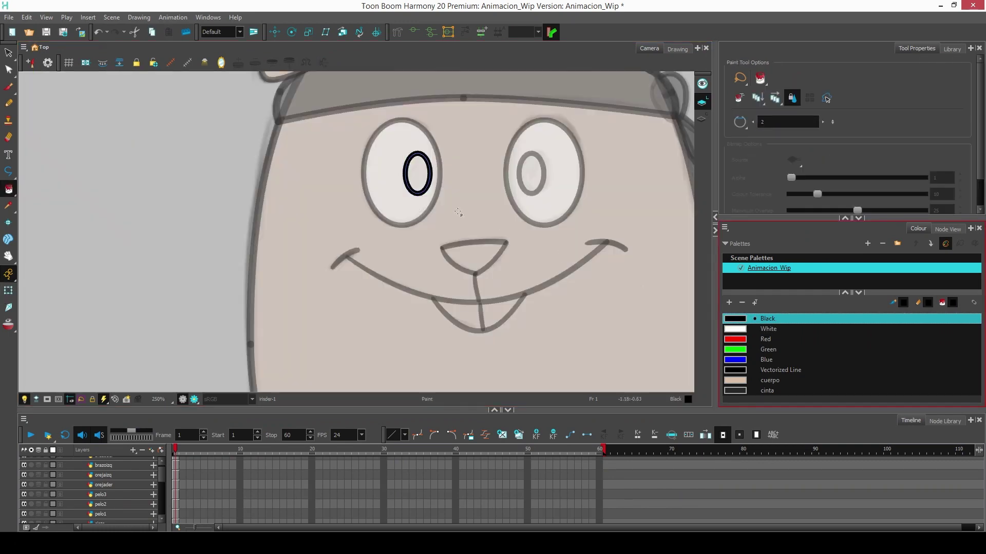
left_click(417, 177)
- Fill the pupil of the eye nearer the ribbon knot with Black
key("shift+t")
left_click(532, 193)
key("alt+i")
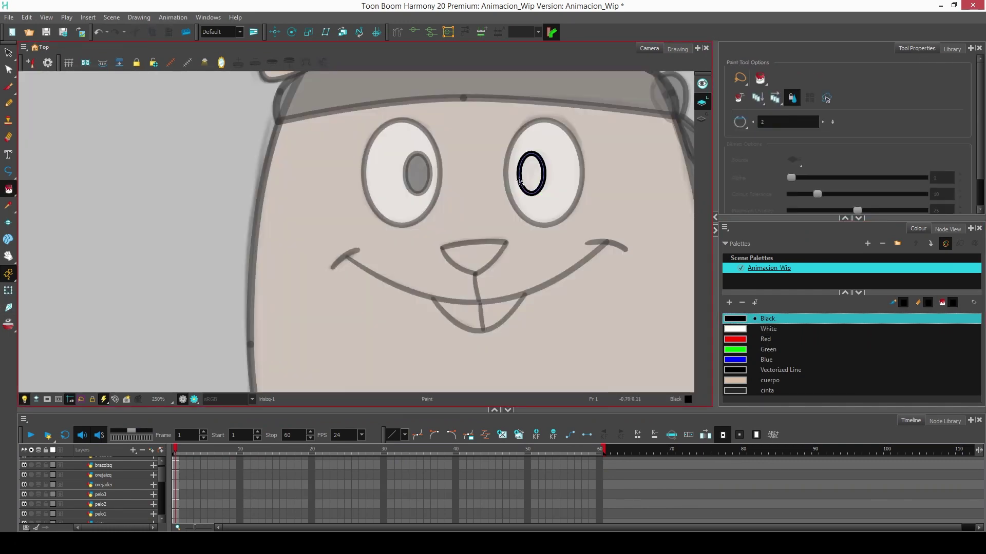
left_click(529, 177)
- Fill both front teeth below the smile on the boca drawing with the White swatch
key("shift+t")
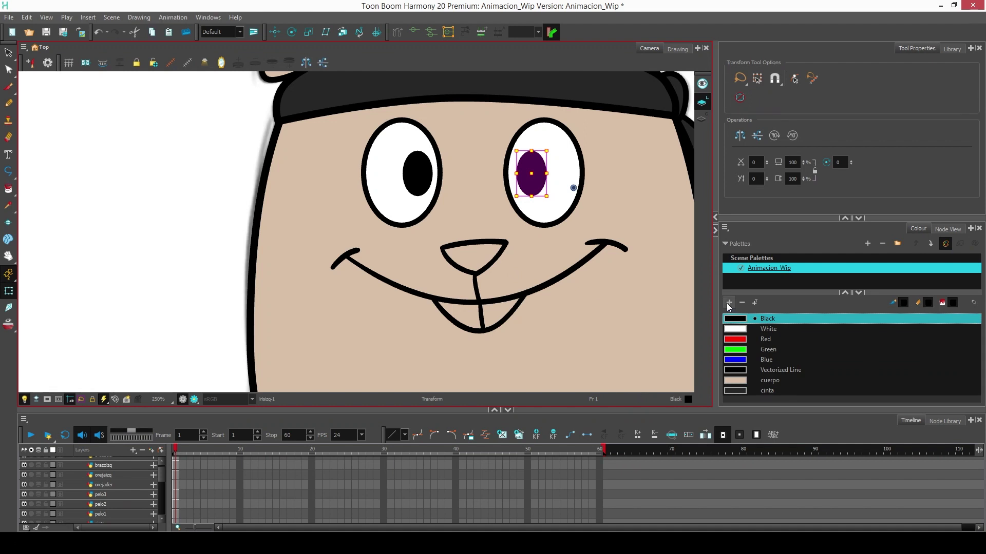
left_click(468, 330)
key("alt+i")
left_click(735, 329)
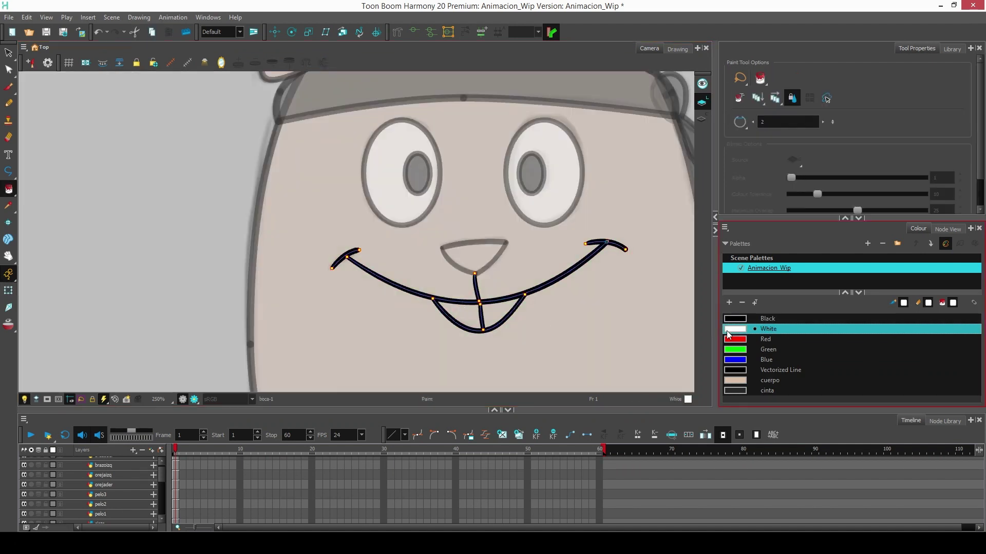
left_click(462, 317)
left_click(512, 313)
- Add a new colour swatch to the palette for the nose and set it to a light pink
key("shift+t")
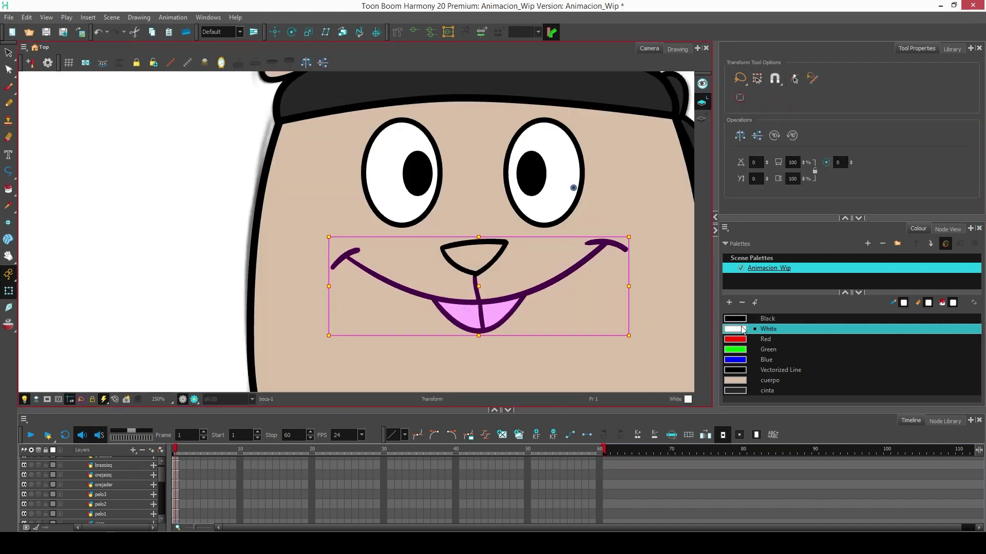
scroll(500, 265, "down", 1)
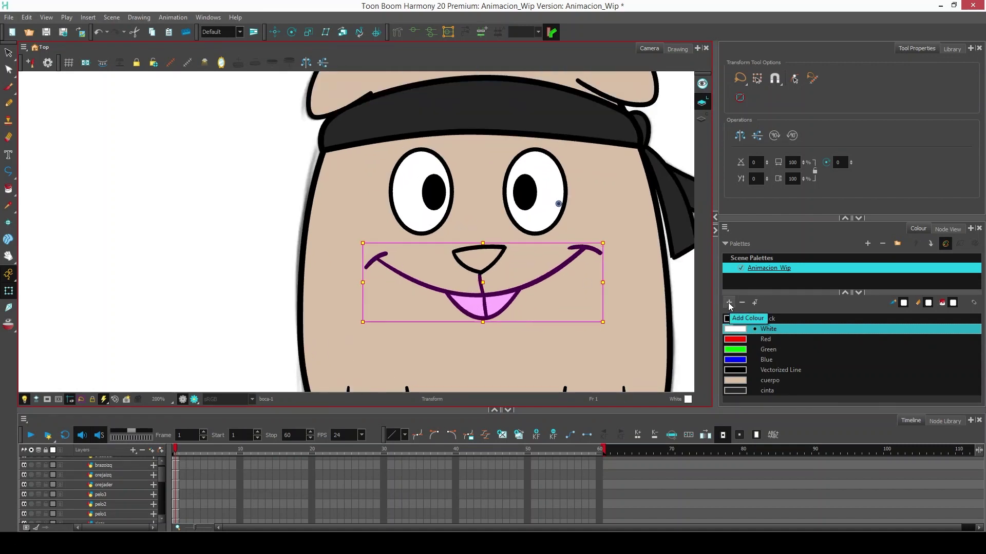
left_click(729, 304)
left_click(462, 265)
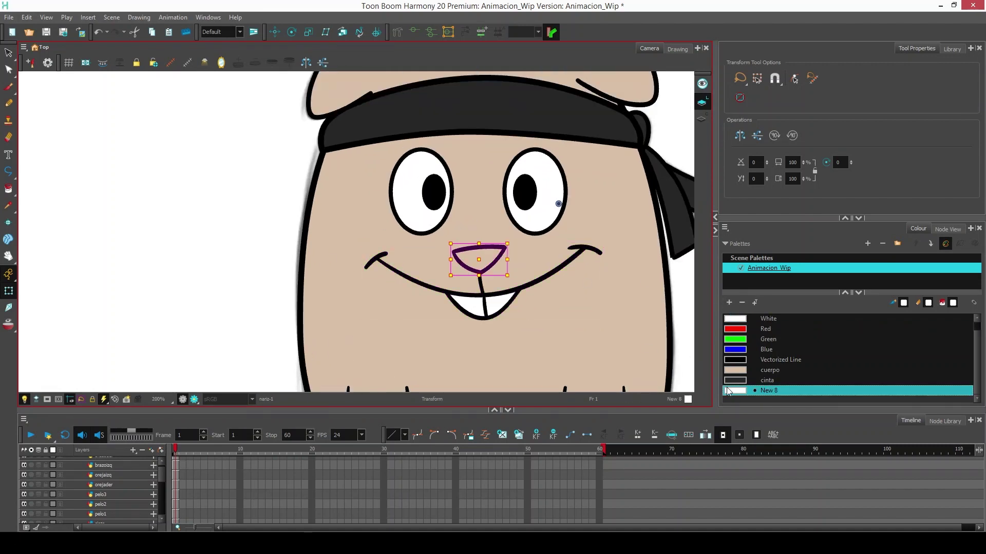
double_click(734, 391)
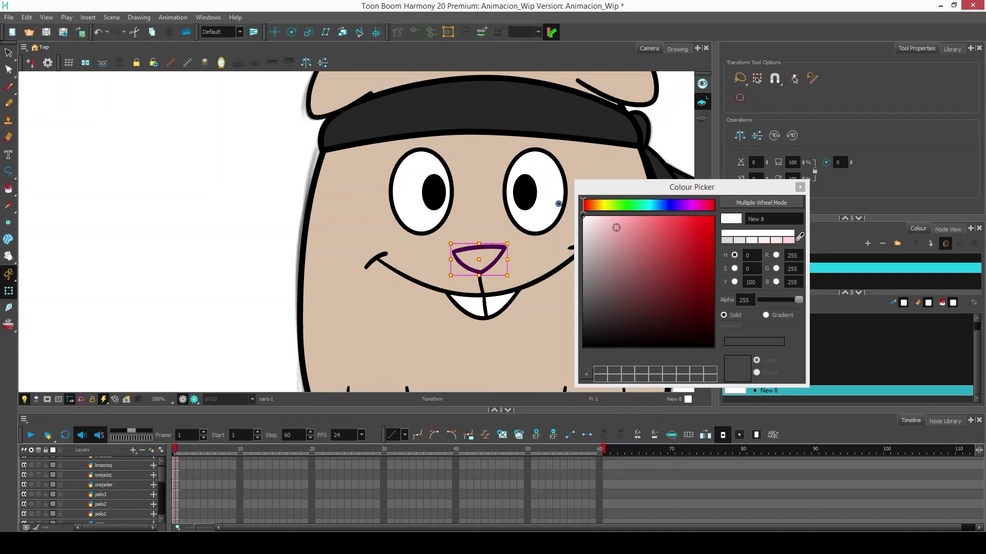
left_click(628, 217)
left_click(800, 188)
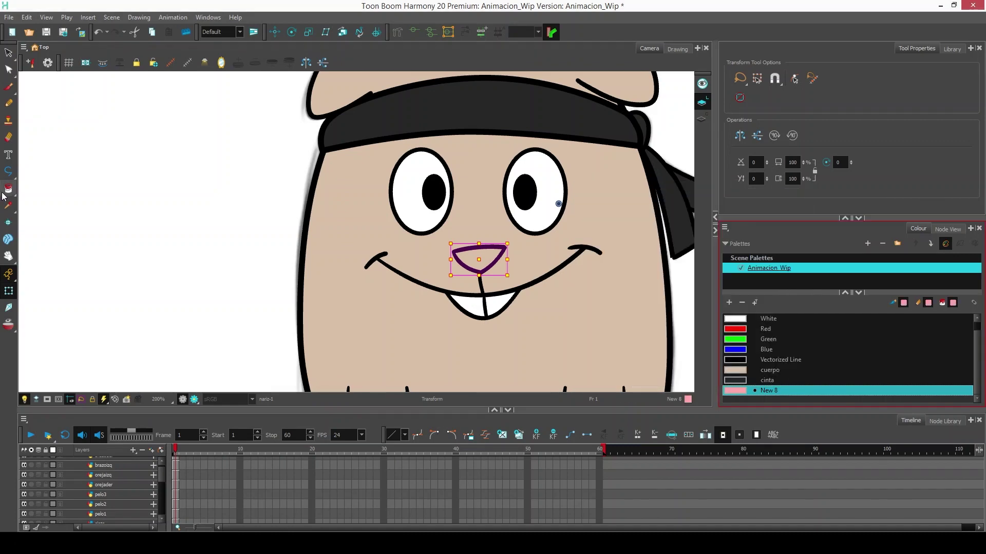
- Fill the nose on the nariz drawing with the new light pink, including the small gap in its corner
left_click(8, 189)
left_click(8, 290)
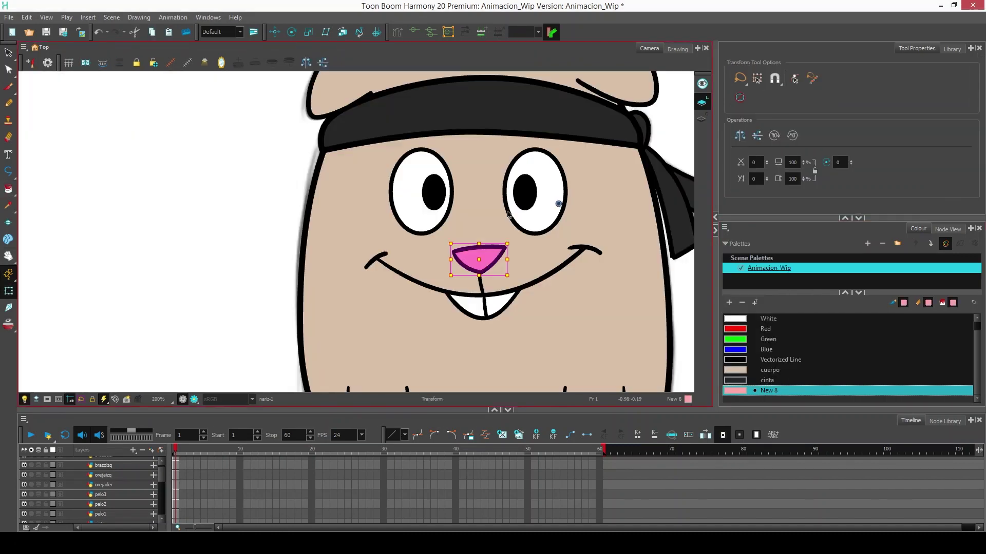
scroll(467, 260, "up", 8)
left_click(8, 188)
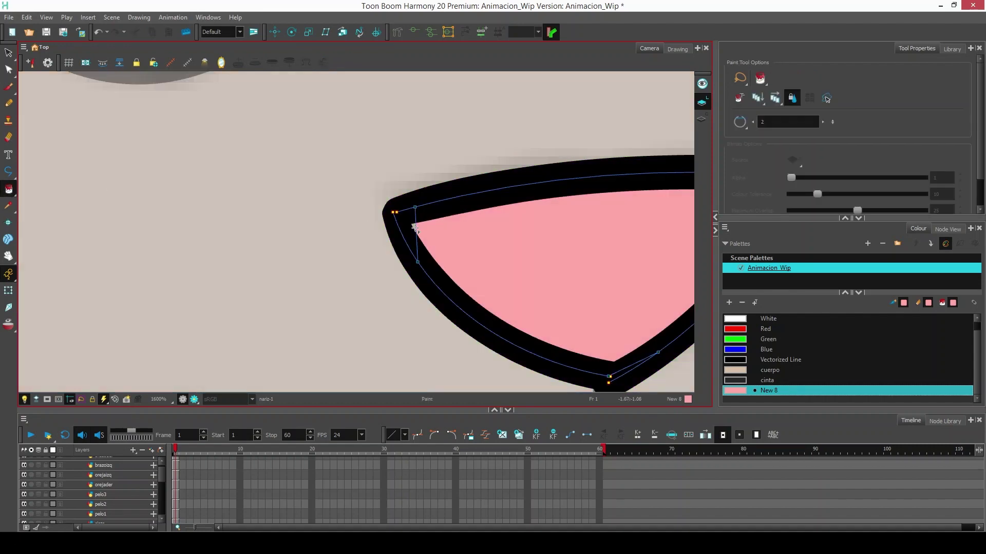
key("shift+t")
key("1")
key("1")
key("1")
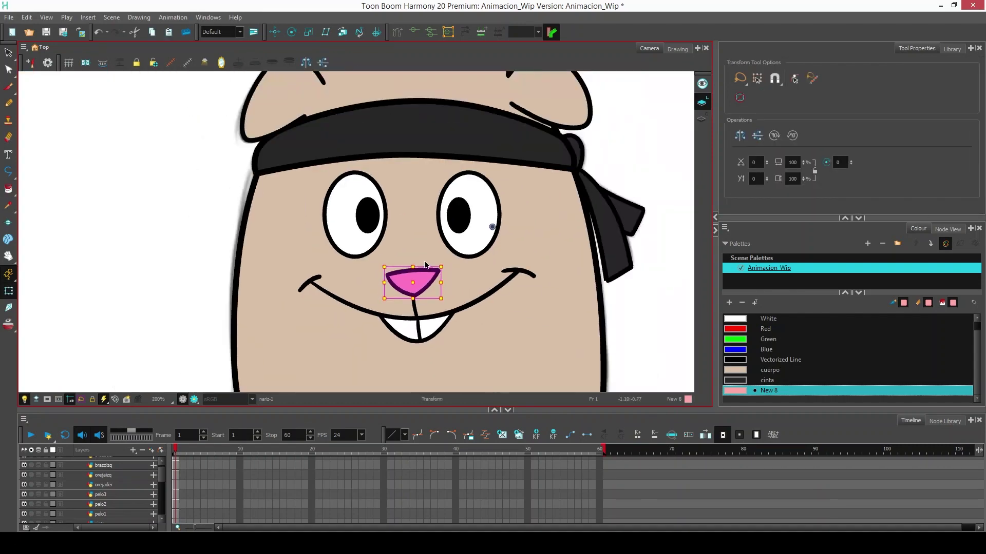
scroll(425, 265, "down", 2)
left_click_drag(470, 300, 485, 271)
scroll(480, 237, "down", 1)
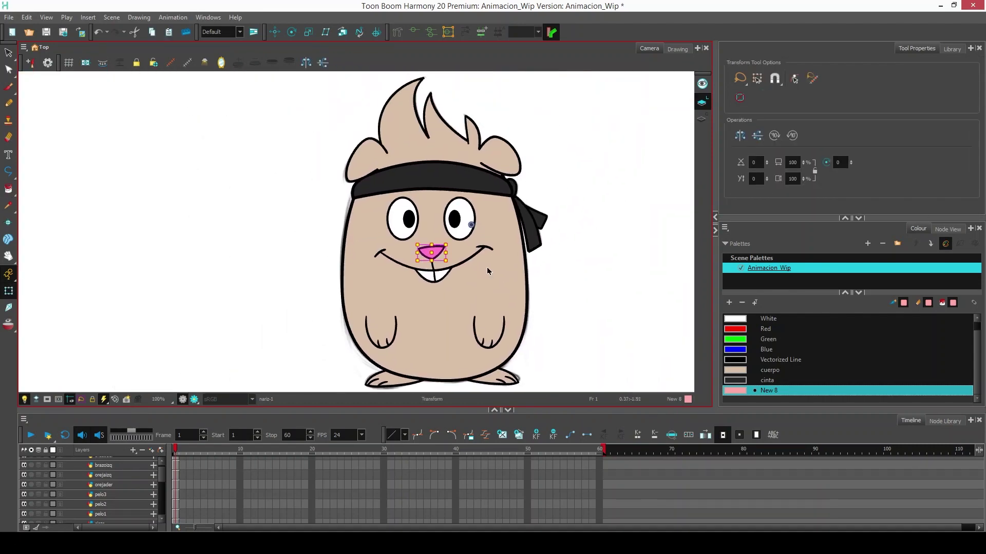